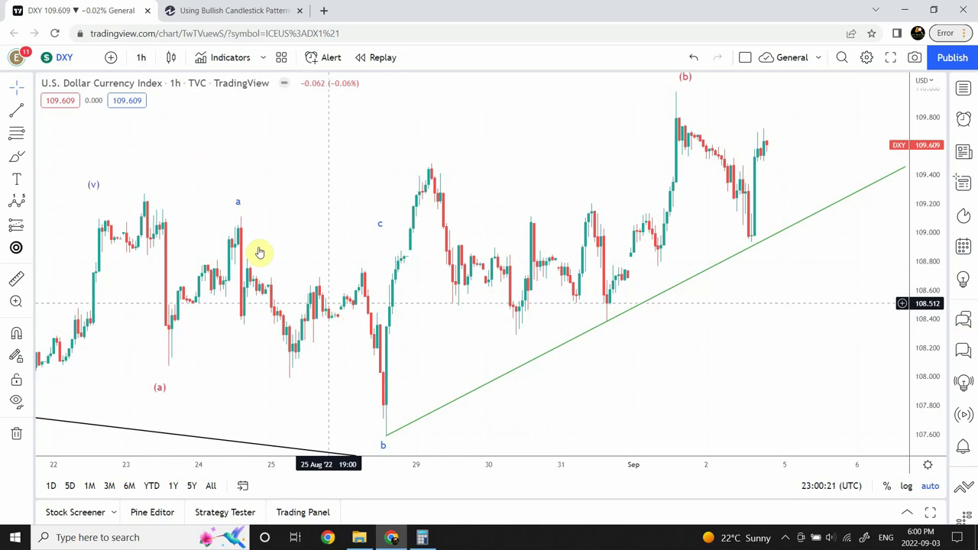
Step: Compare the price chart in the Line and Bars styles, ending on the Candles style
left_click(171, 58)
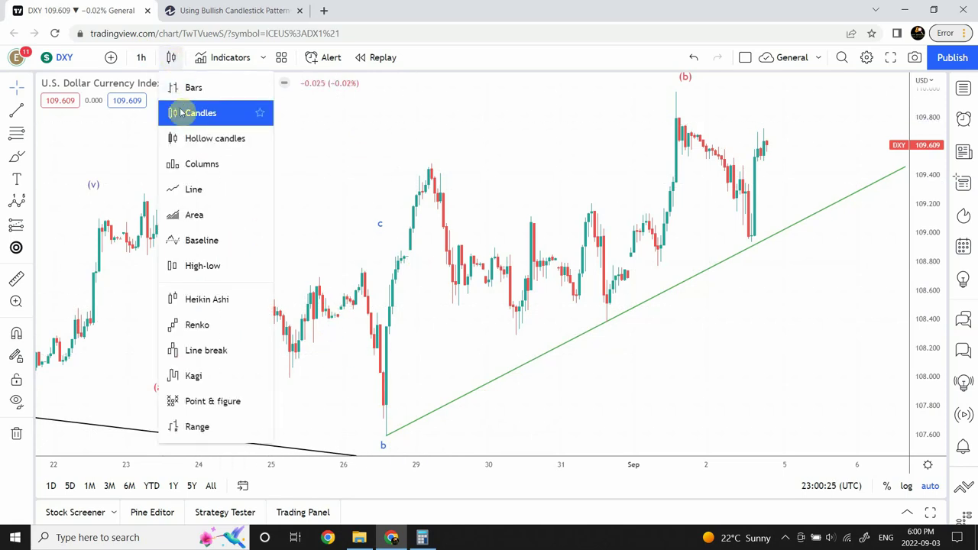
left_click(190, 188)
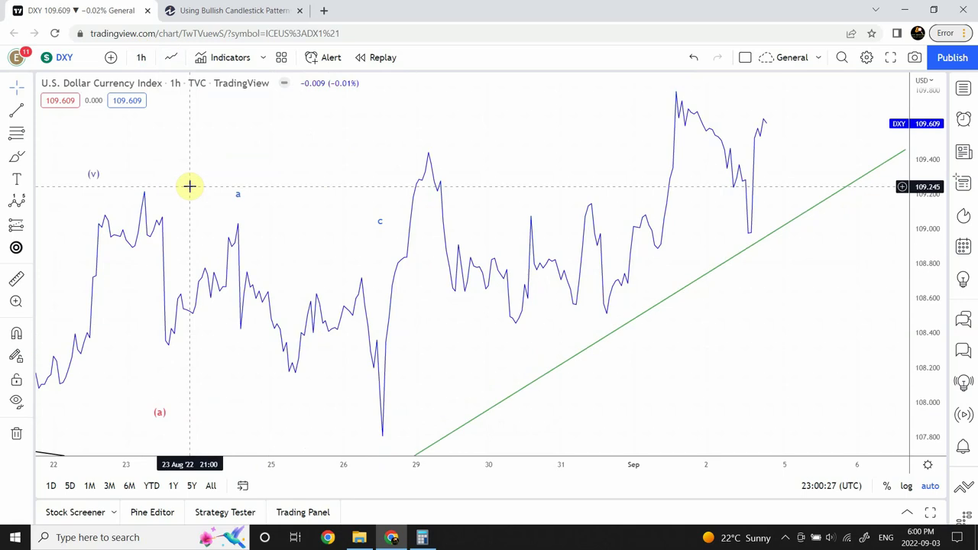
left_click(171, 59)
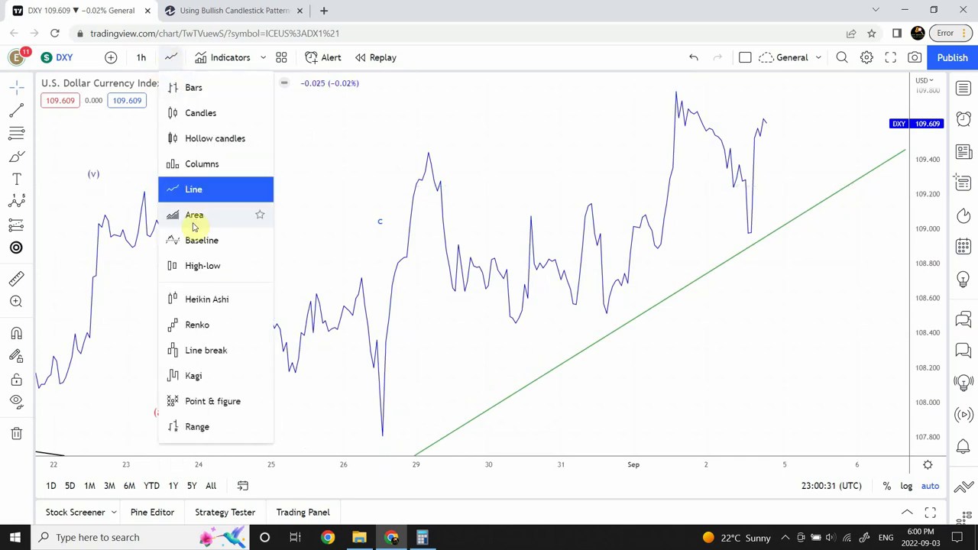
left_click(206, 88)
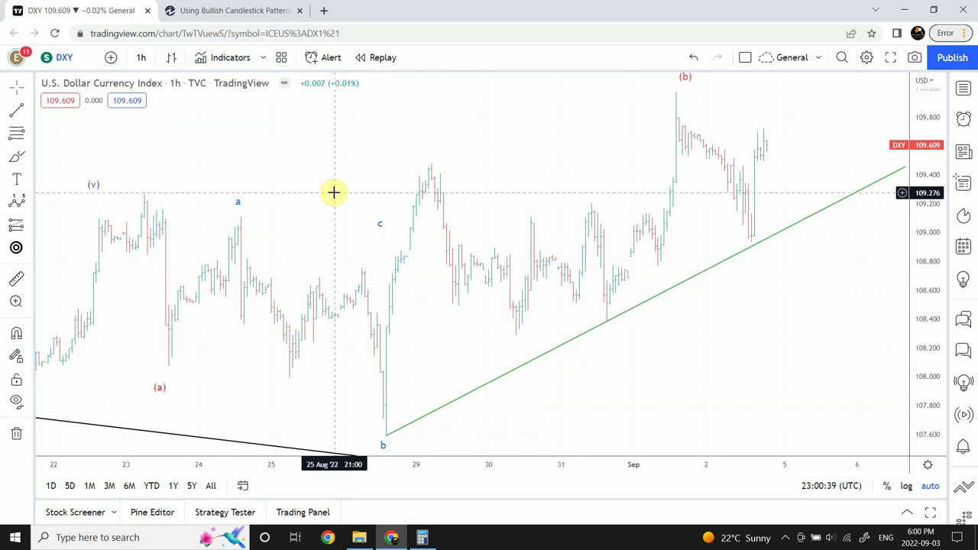
left_click(171, 57)
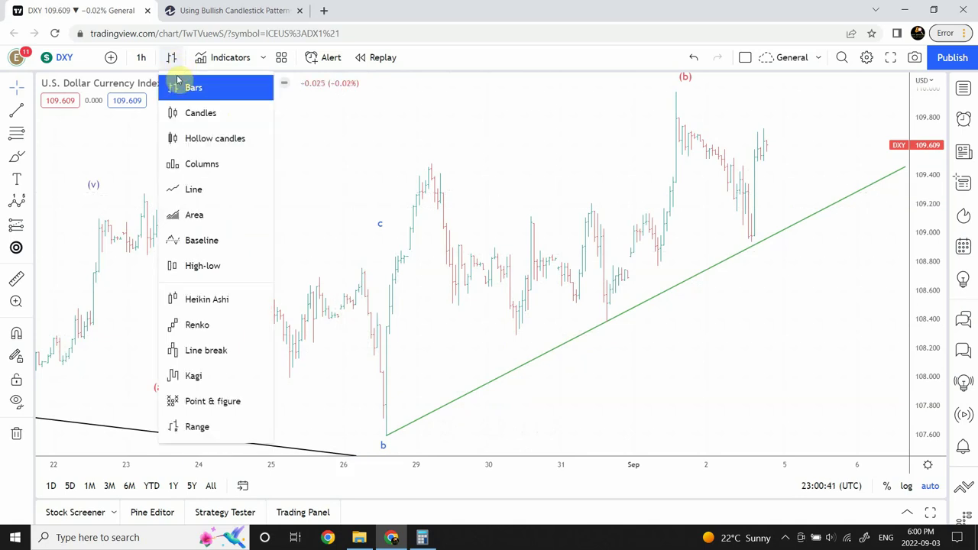
left_click(209, 116)
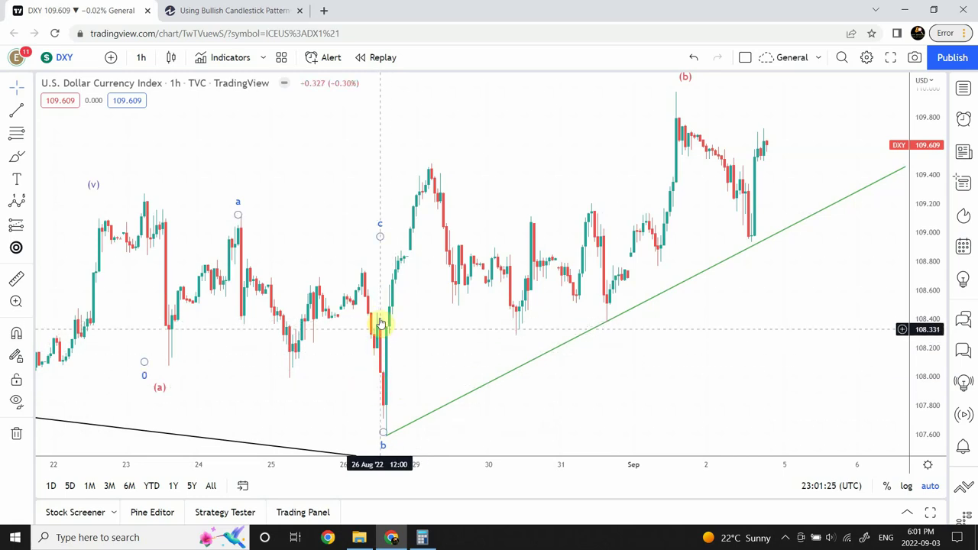
Step: Examine the individual candles around the 26 August low near the wave b label at closer range
left_click(379, 379)
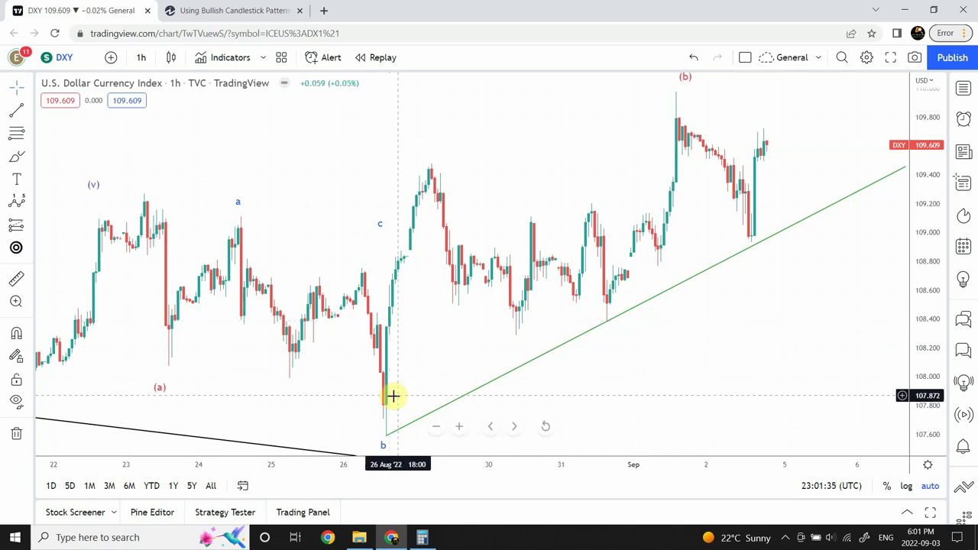
left_click(464, 426)
left_click_drag(227, 323, 430, 314)
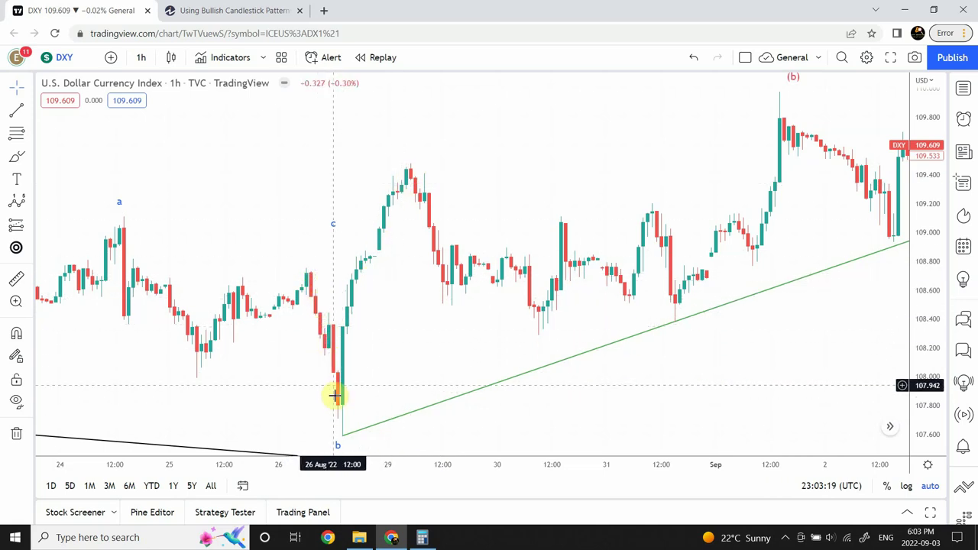
left_click(337, 428)
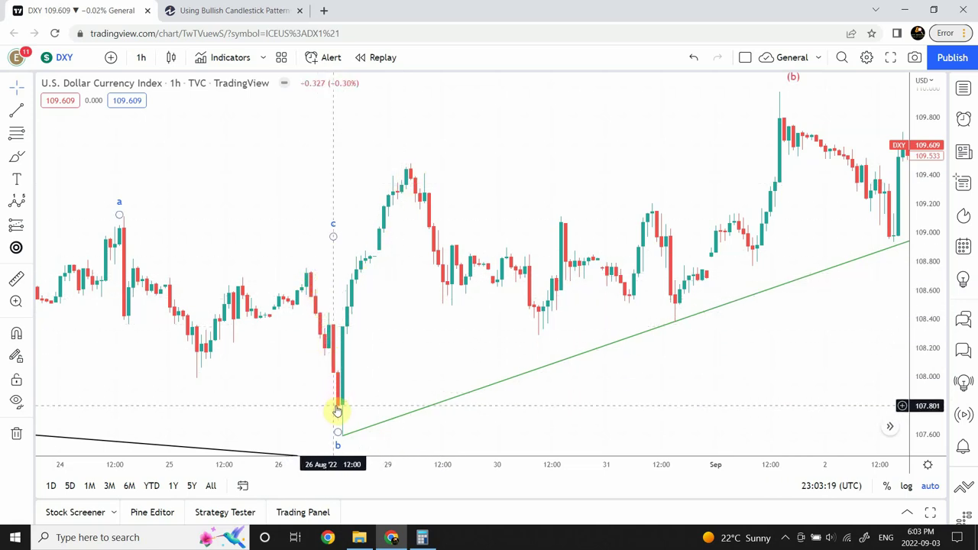
left_click(323, 317)
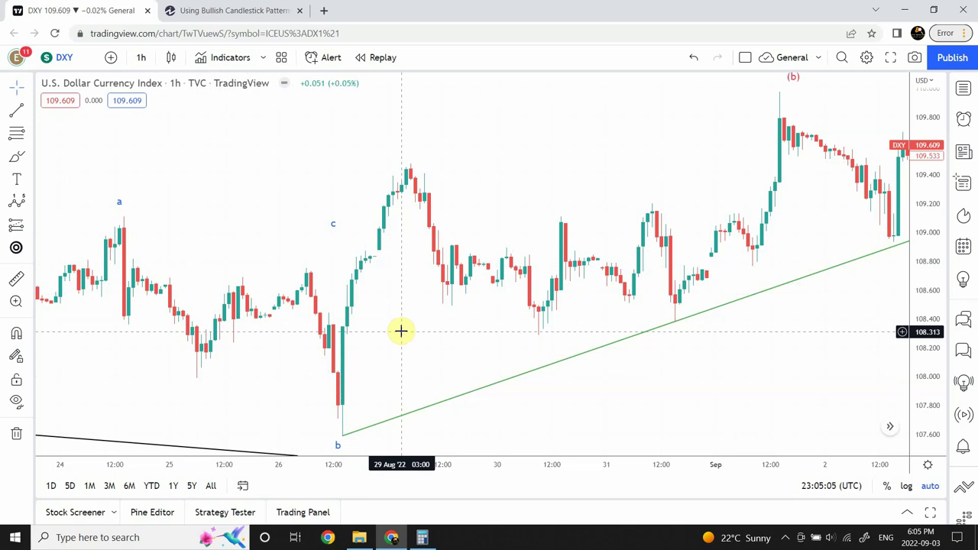
Step: Set the chart interval to 1 minute and look over the 2 September candles
left_click(141, 59)
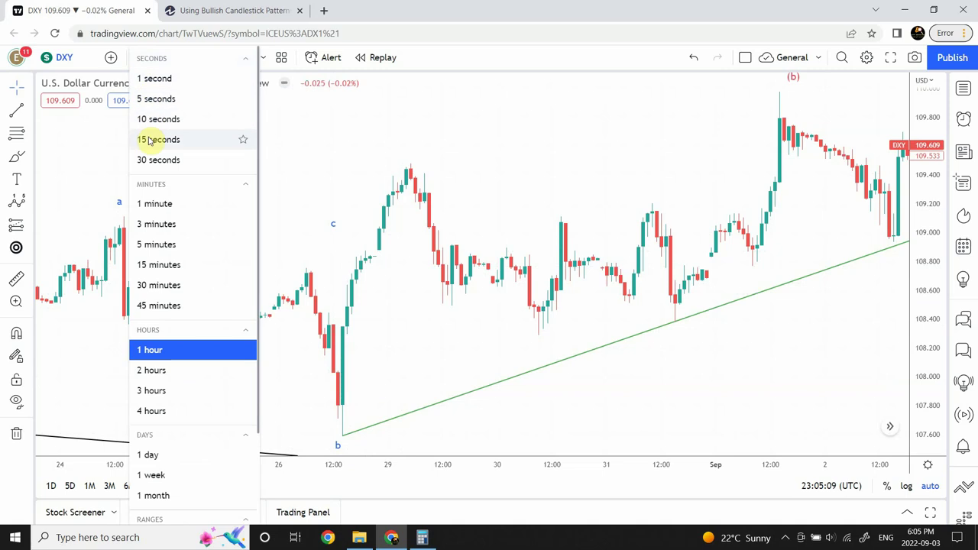
left_click(151, 205)
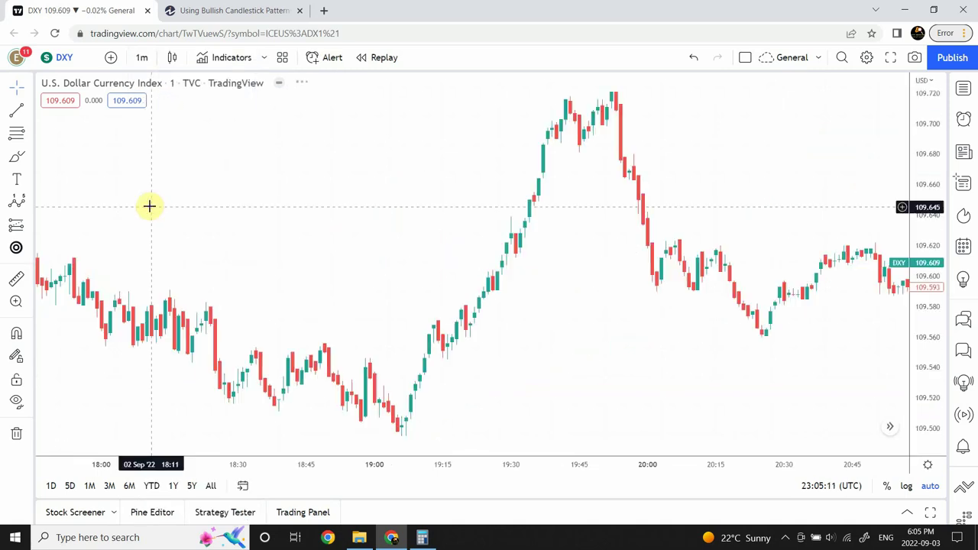
left_click_drag(308, 258, 711, 273)
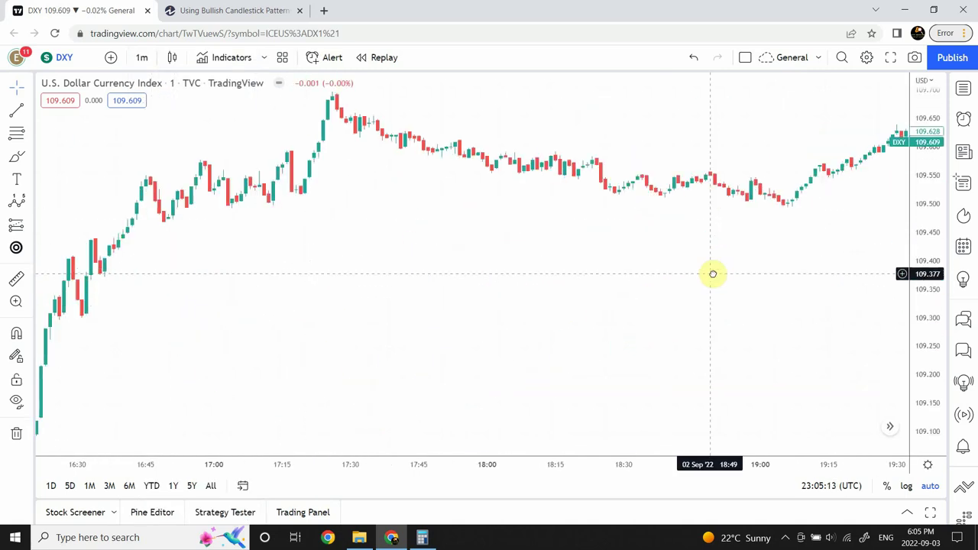
left_click_drag(337, 304, 382, 387)
left_click_drag(615, 334, 338, 301)
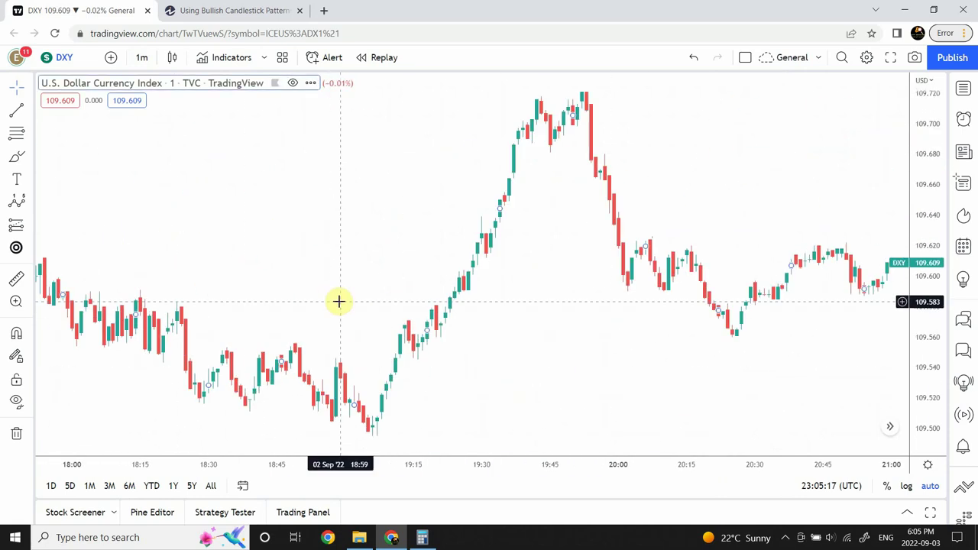
Step: Examine a wider span of the one-minute price action, reaching back to 1 September
left_click(438, 431)
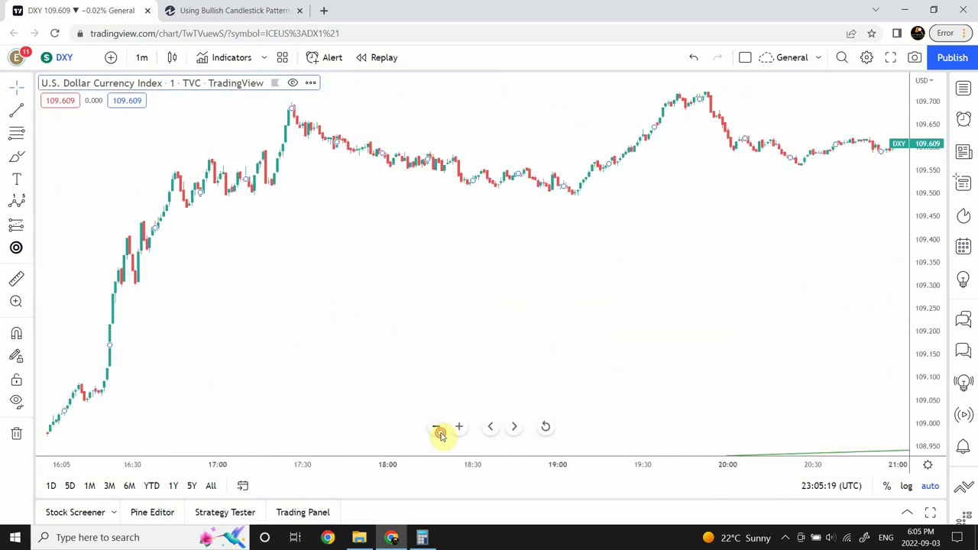
left_click(438, 431)
left_click(439, 431)
left_click(439, 431)
left_click(439, 433)
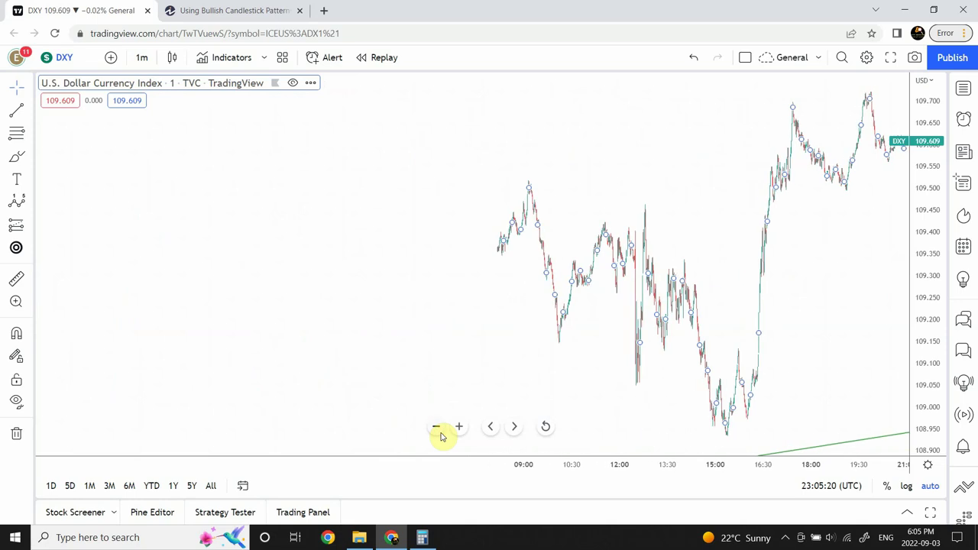
left_click(440, 433)
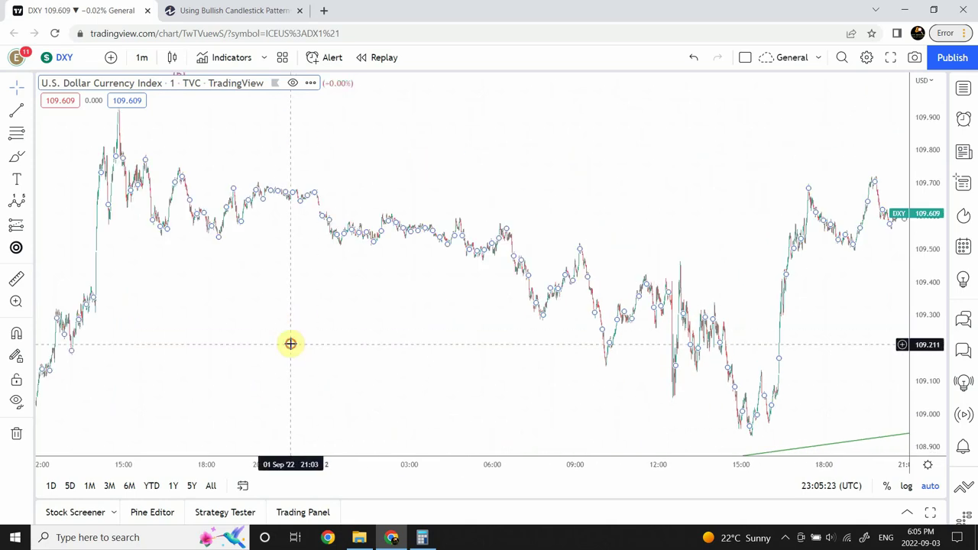
scroll(569, 356, "up", 5)
left_click_drag(581, 357, 316, 363)
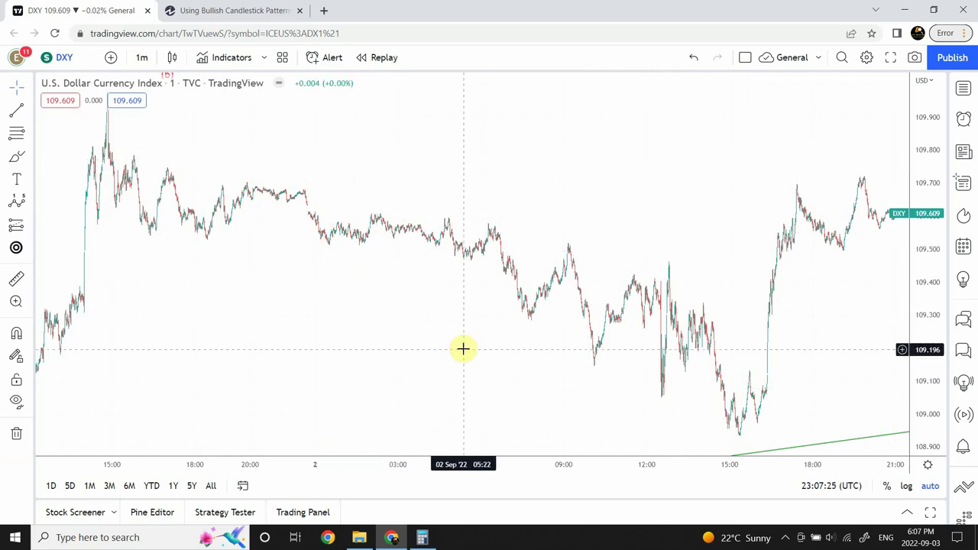
Step: Set the chart interval to 1 hour and examine the price action from May through early September 2022
left_click(142, 60)
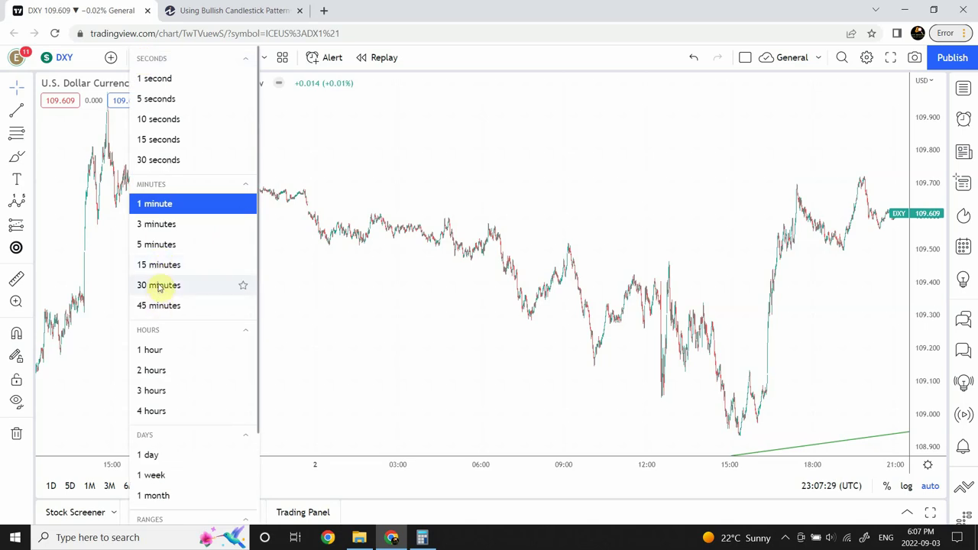
left_click(155, 351)
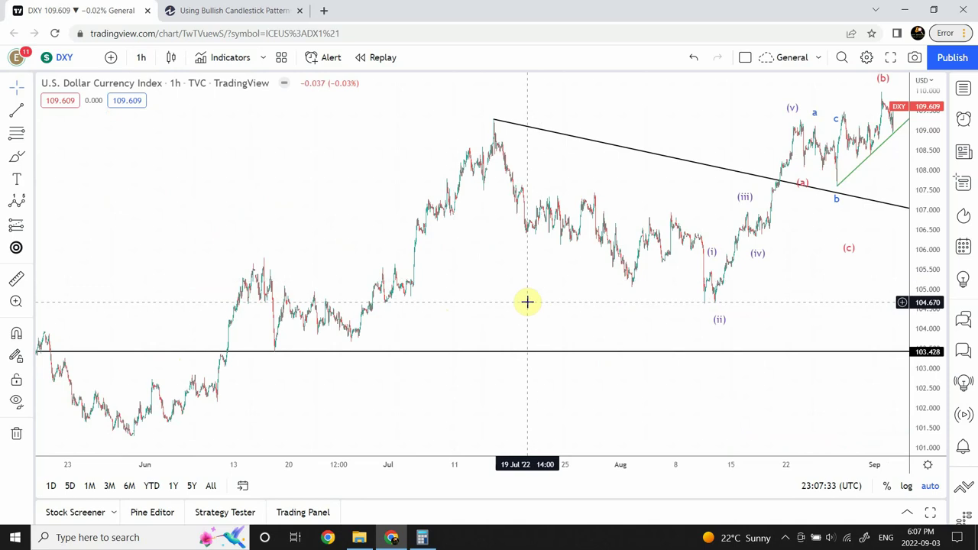
left_click_drag(527, 306, 298, 327)
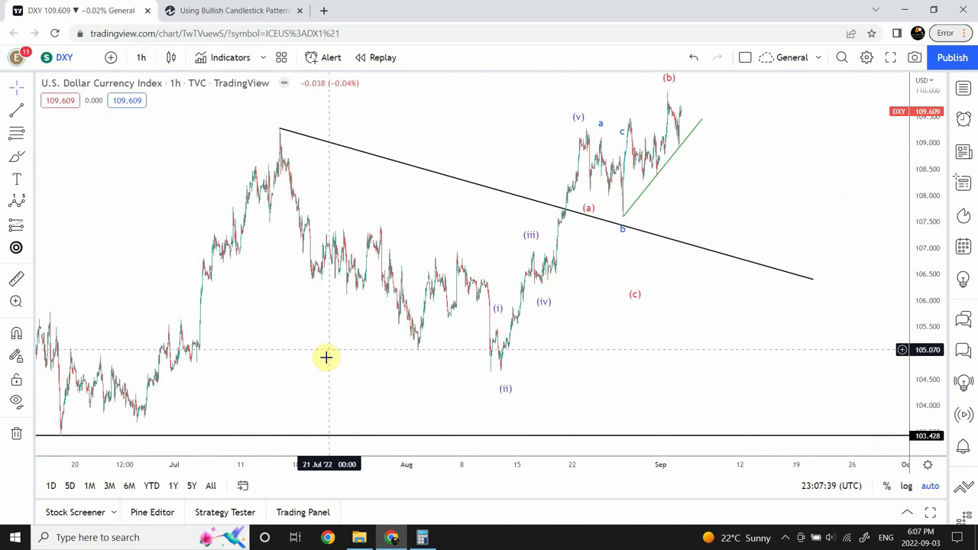
left_click_drag(321, 379, 515, 348)
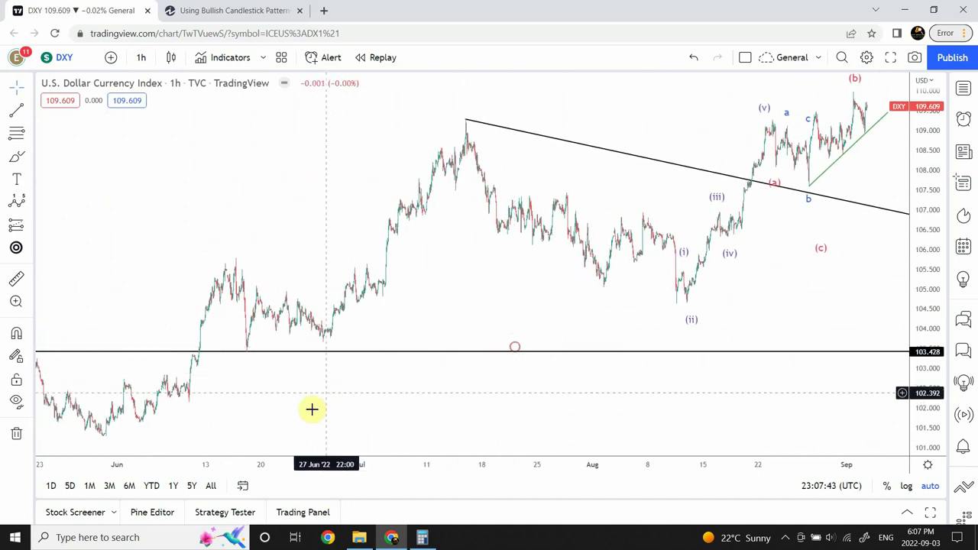
left_click_drag(269, 406, 473, 378)
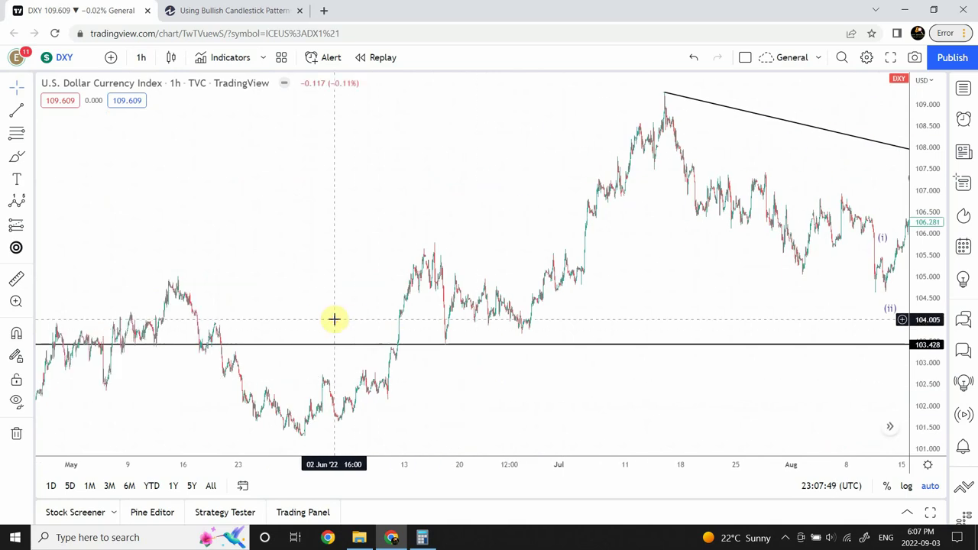
left_click_drag(334, 319, 293, 324)
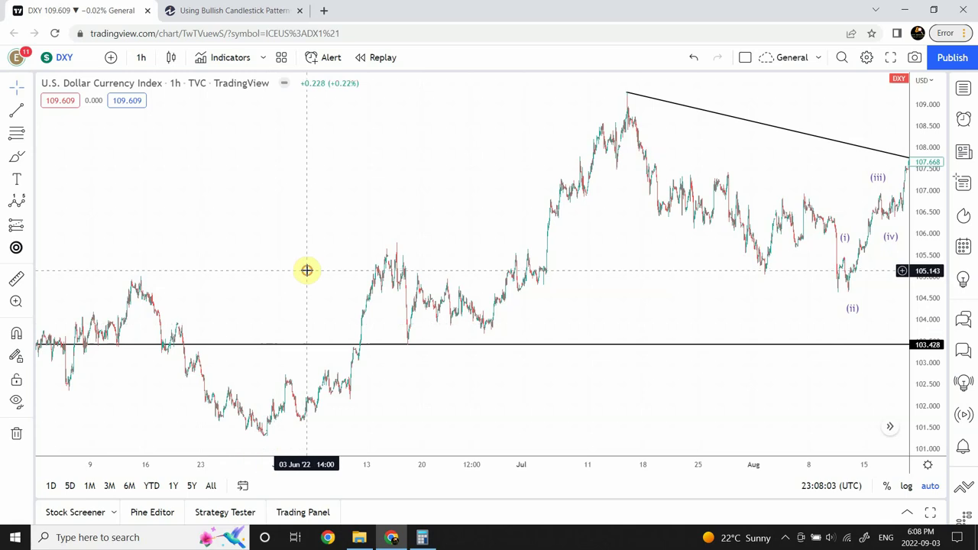
left_click_drag(308, 268, 161, 297)
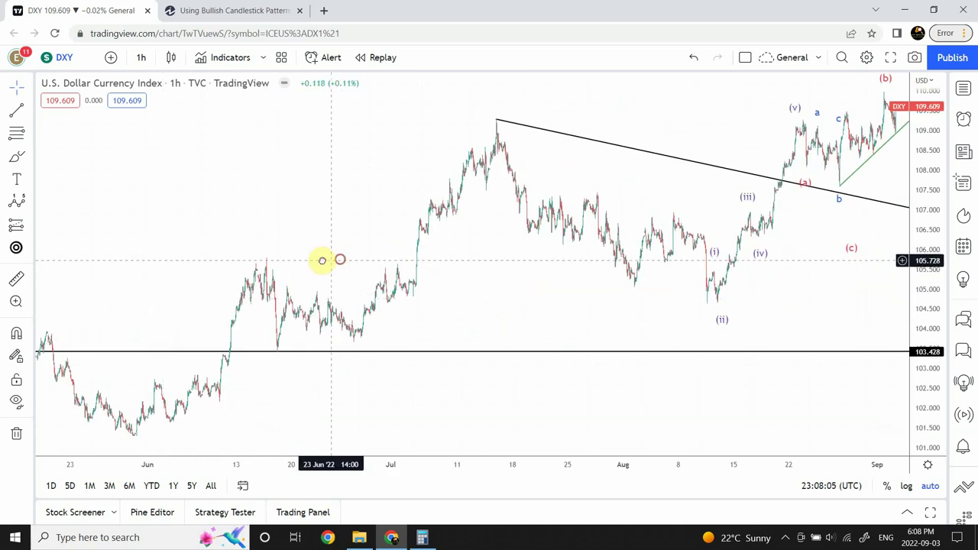
left_click_drag(321, 259, 273, 265)
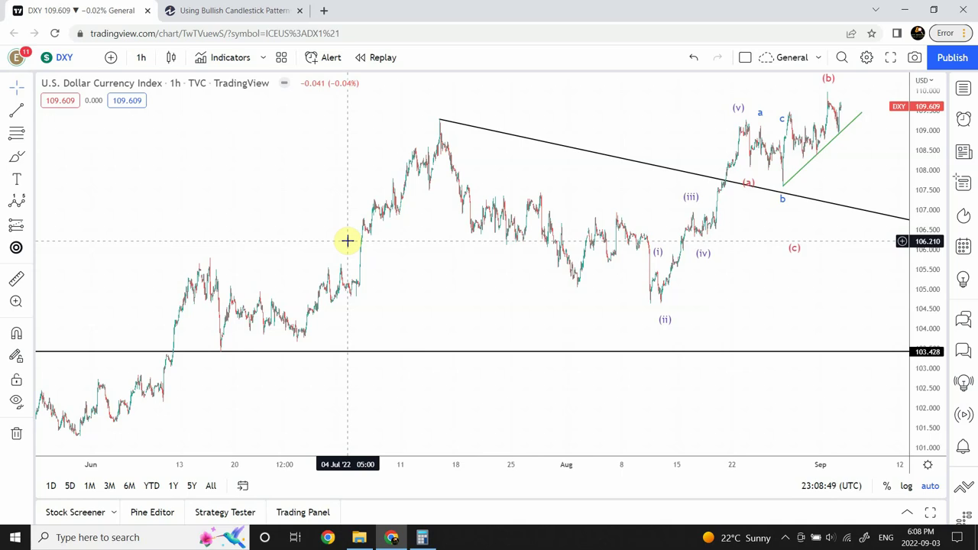
left_click_drag(482, 299, 195, 318)
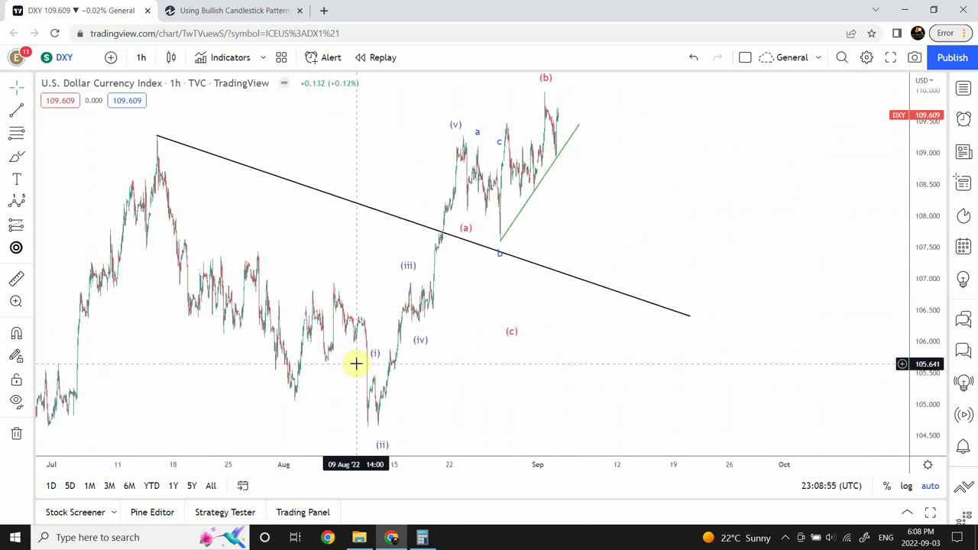
Step: Set the chart interval to 1 day and examine the daily candles of the 2022 uptrend at closer range
left_click(142, 60)
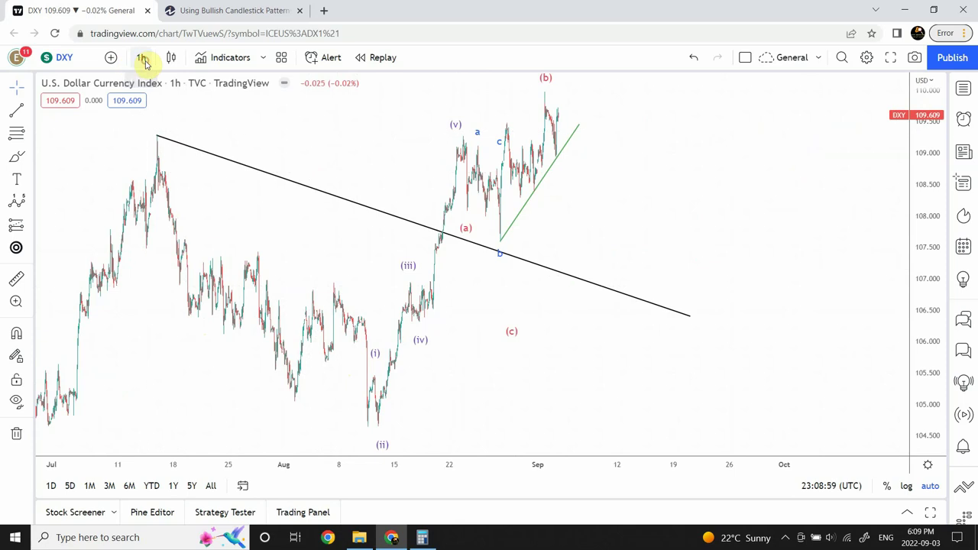
left_click(157, 458)
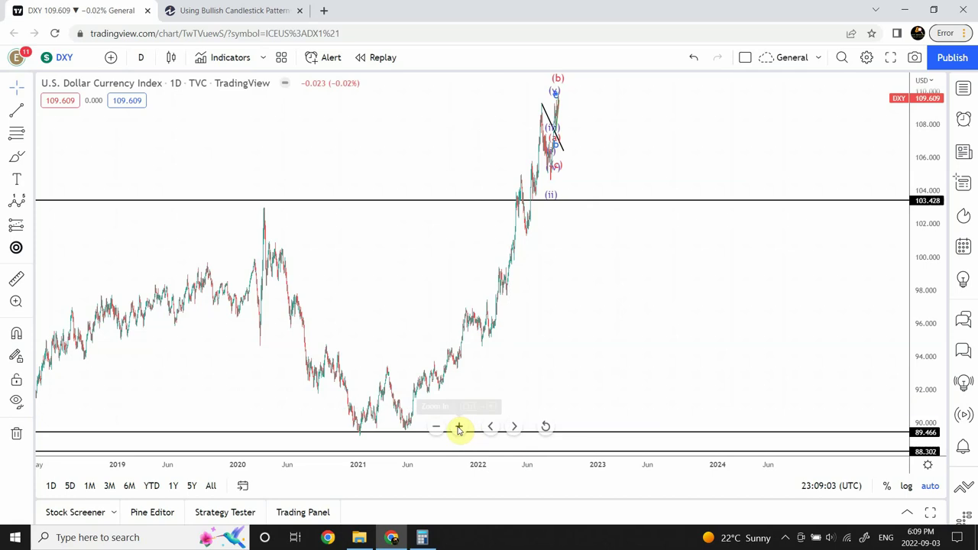
left_click(460, 427)
left_click(461, 427)
left_click_drag(288, 259, 842, 307)
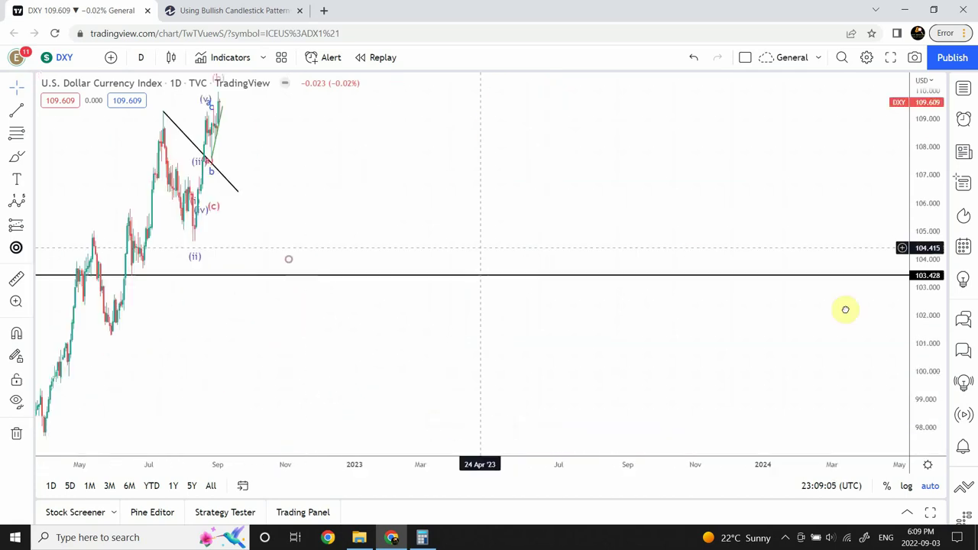
left_click_drag(122, 321, 790, 338)
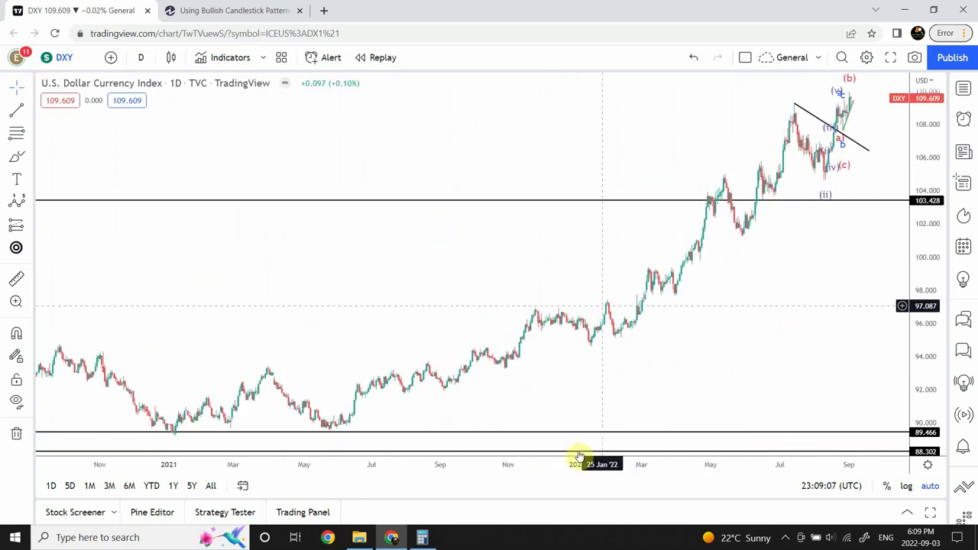
left_click(459, 428)
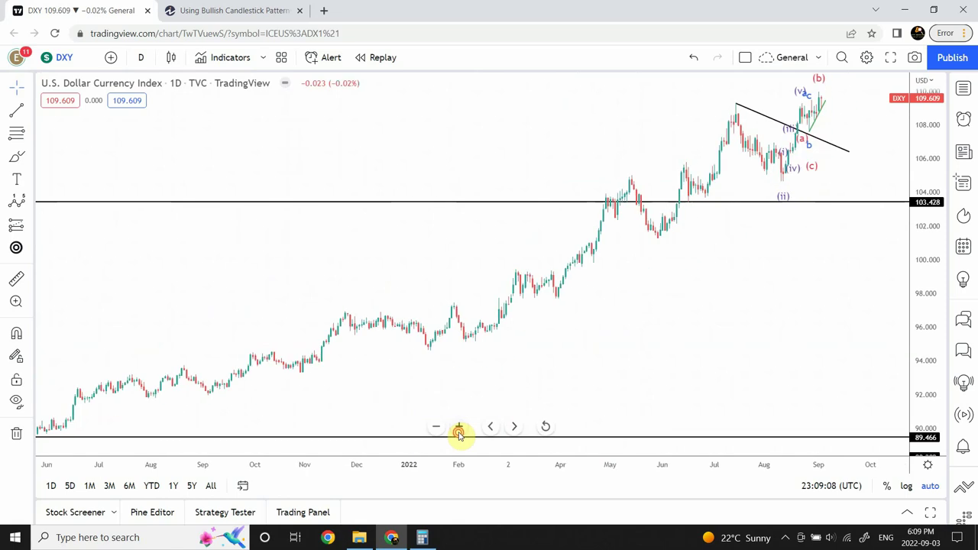
left_click(460, 428)
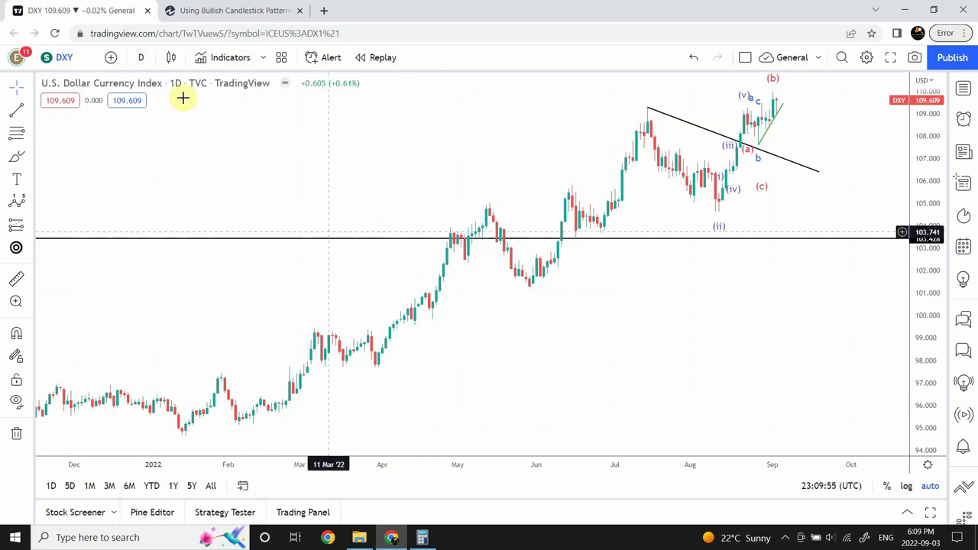
Step: Set the chart interval to 1 week
left_click(141, 58)
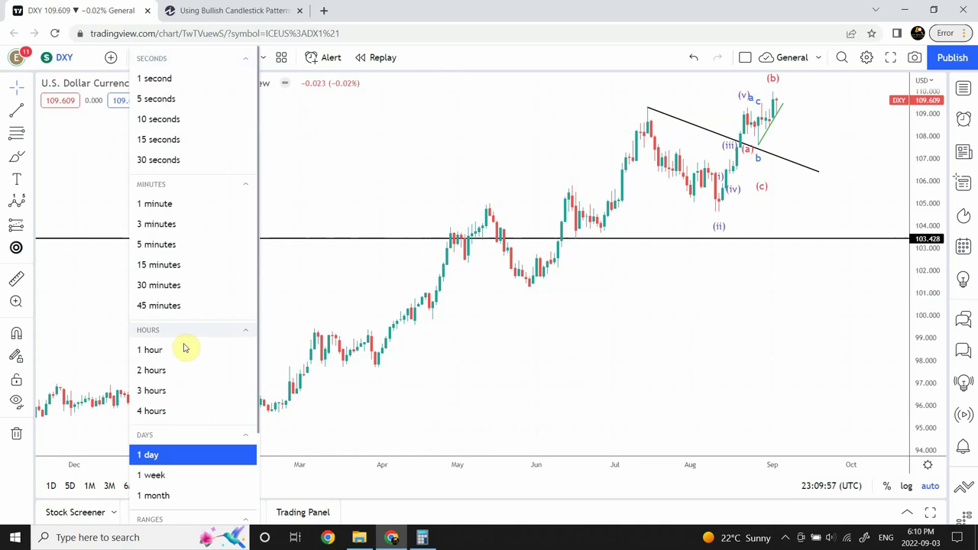
left_click(157, 475)
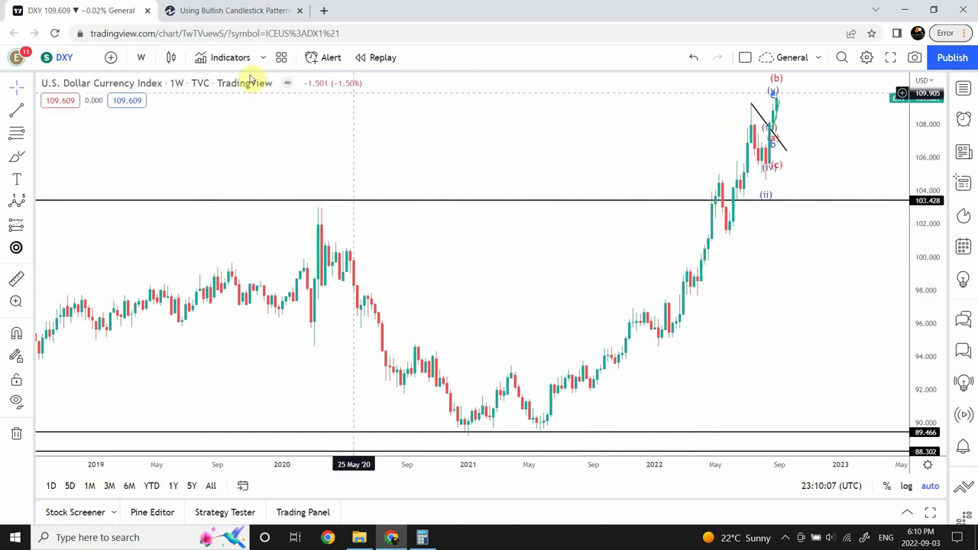
Step: Set the chart interval to 1 month and examine the long-term price action from 2006 to 2022
left_click(141, 57)
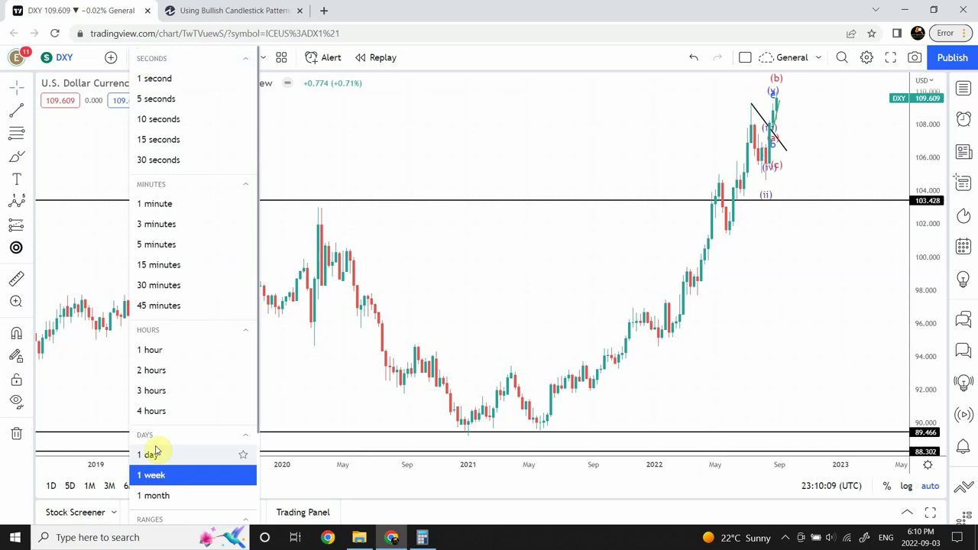
left_click(154, 496)
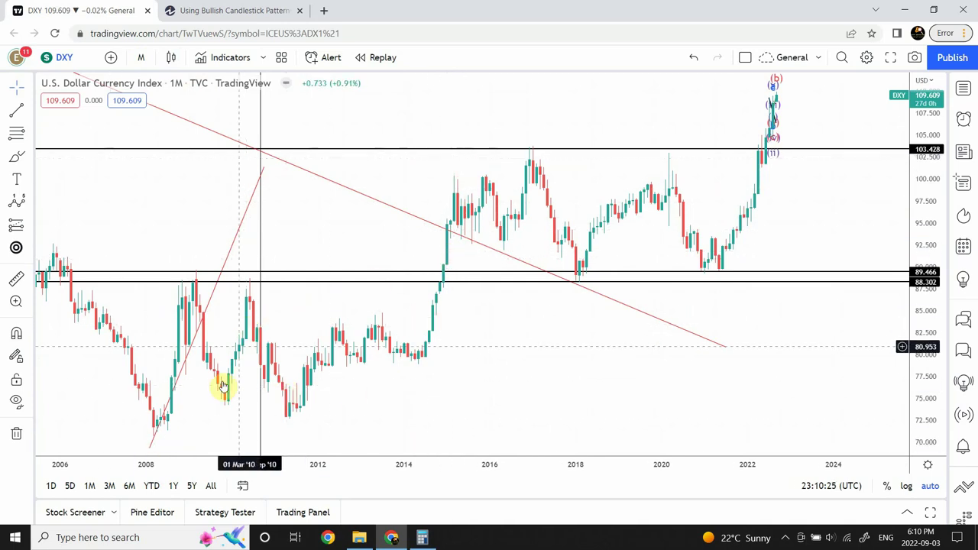
left_click(187, 285)
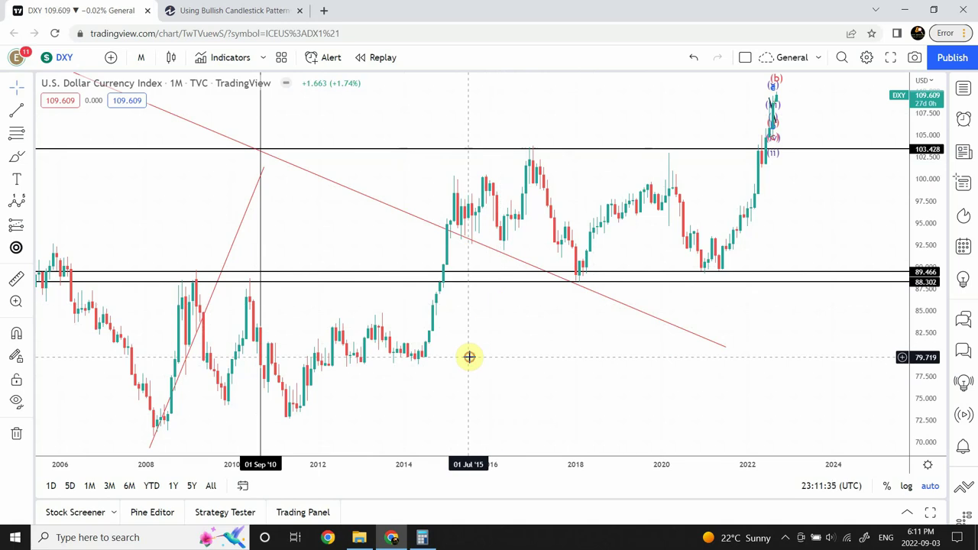
Step: Draw an Elliott Impulse Wave (12345) in the empty future area, rising from about 91.8 in April 2025 to about 105.8 in June 2033
left_click_drag(469, 357, 167, 370)
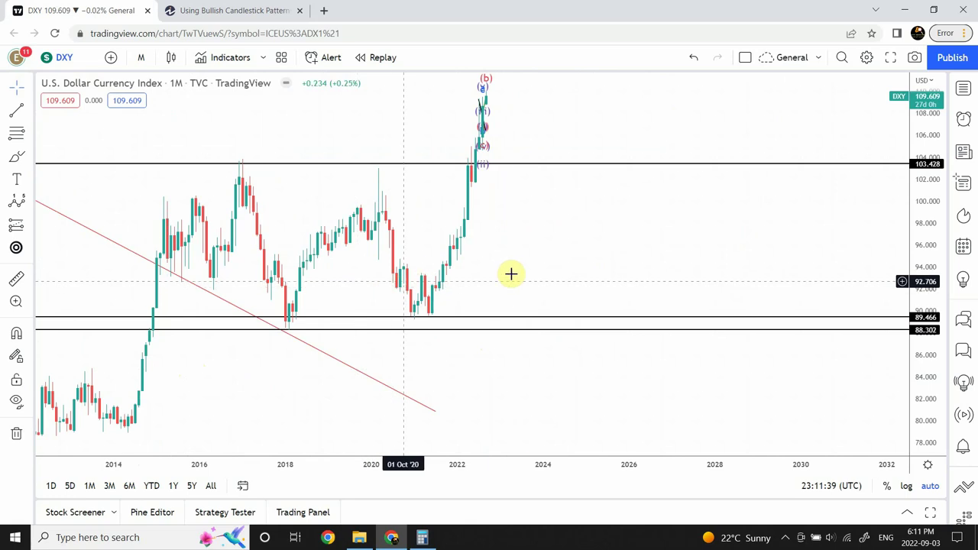
left_click_drag(474, 278, 95, 282)
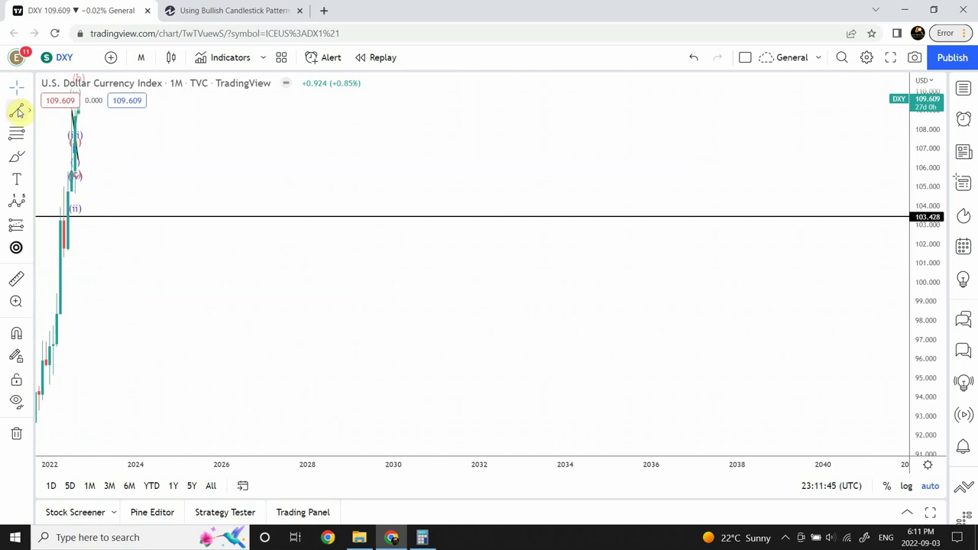
left_click(18, 201)
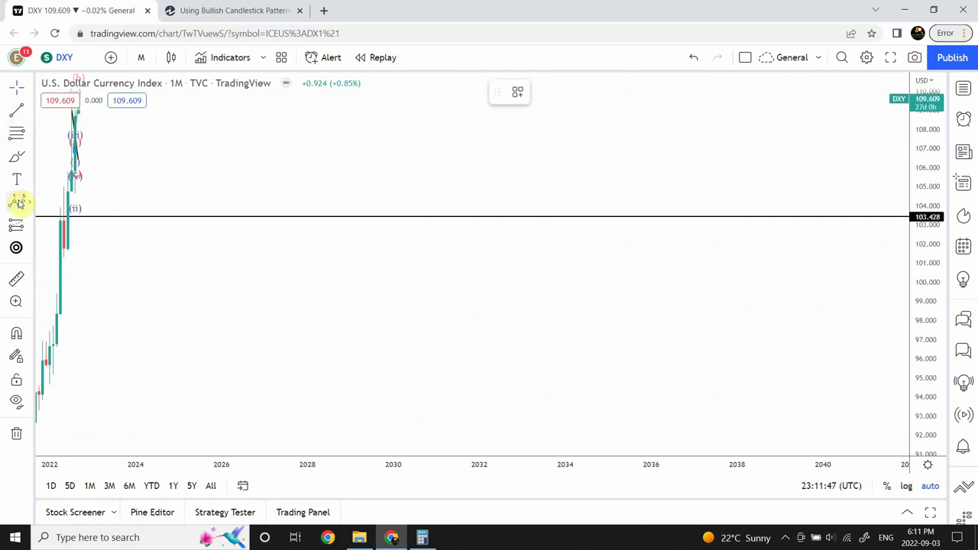
left_click(189, 439)
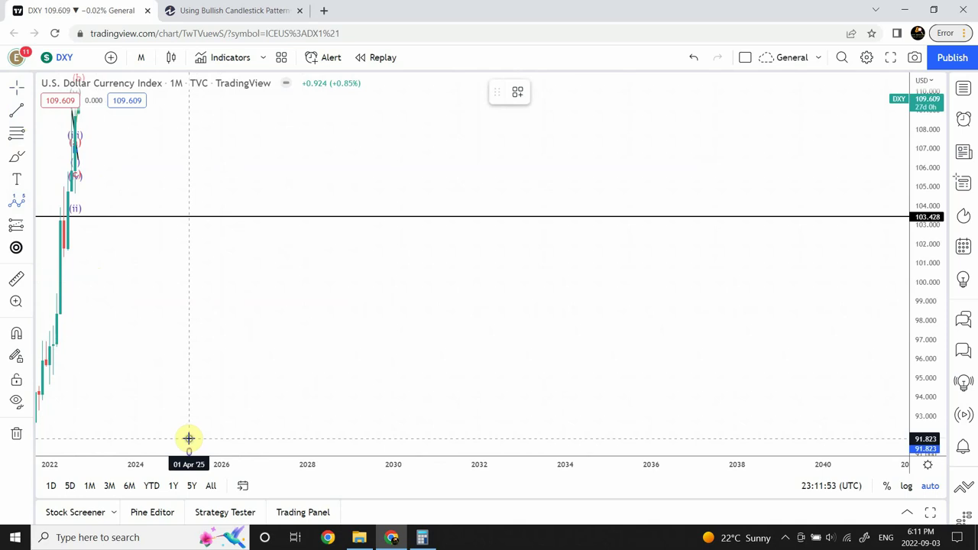
left_click(247, 356)
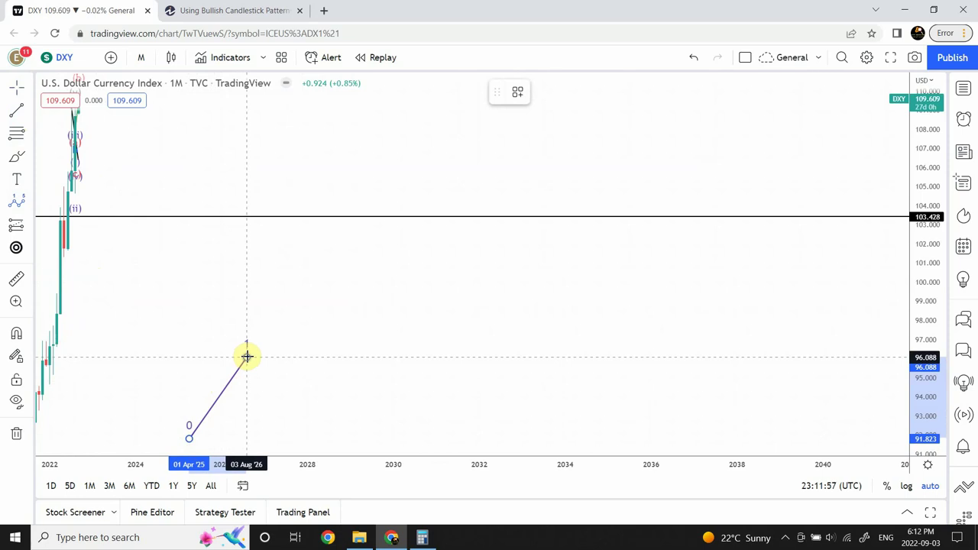
left_click(289, 403)
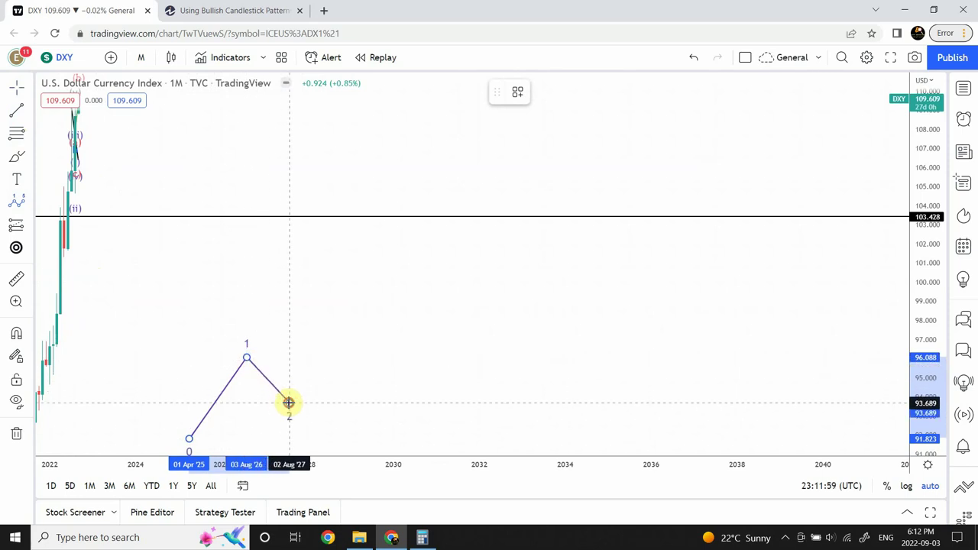
left_click(404, 247)
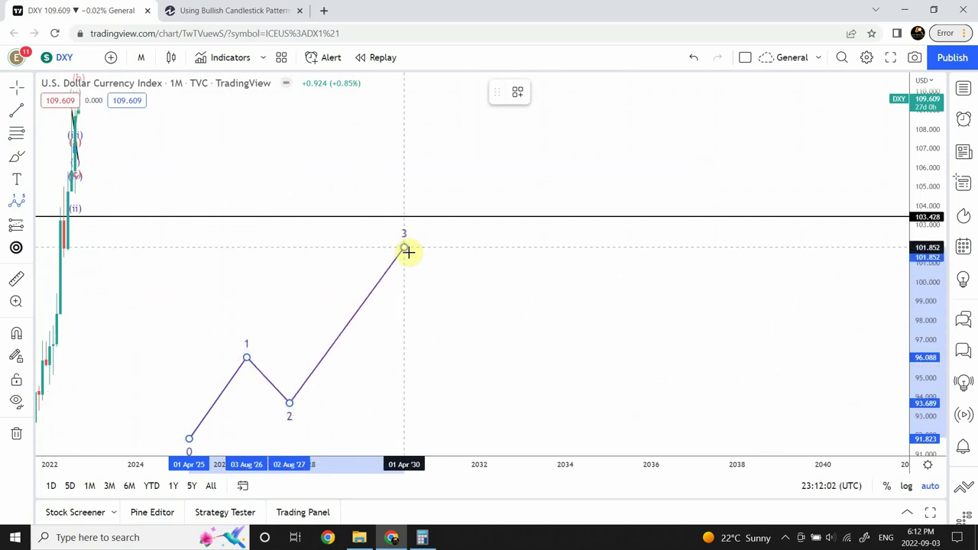
left_click(439, 293)
left_click(538, 169)
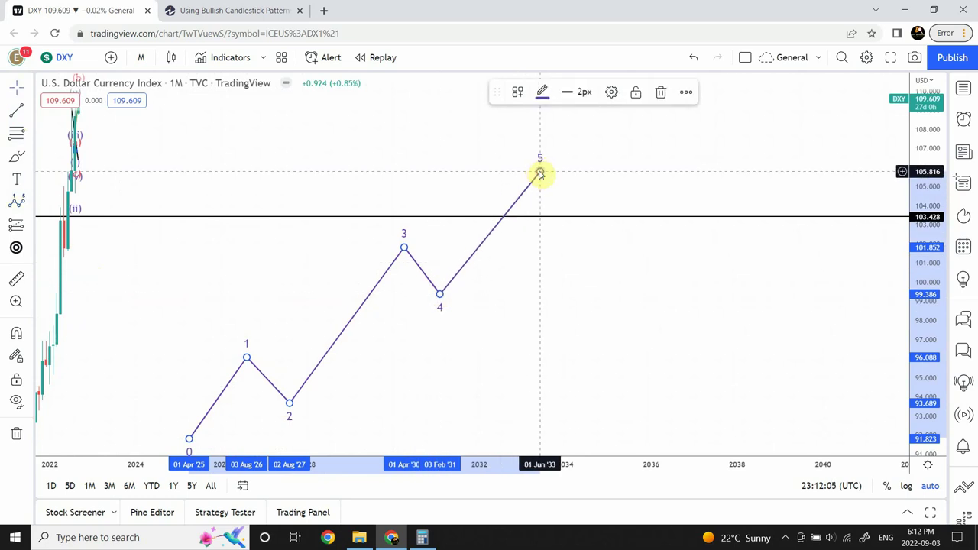
left_click(531, 266)
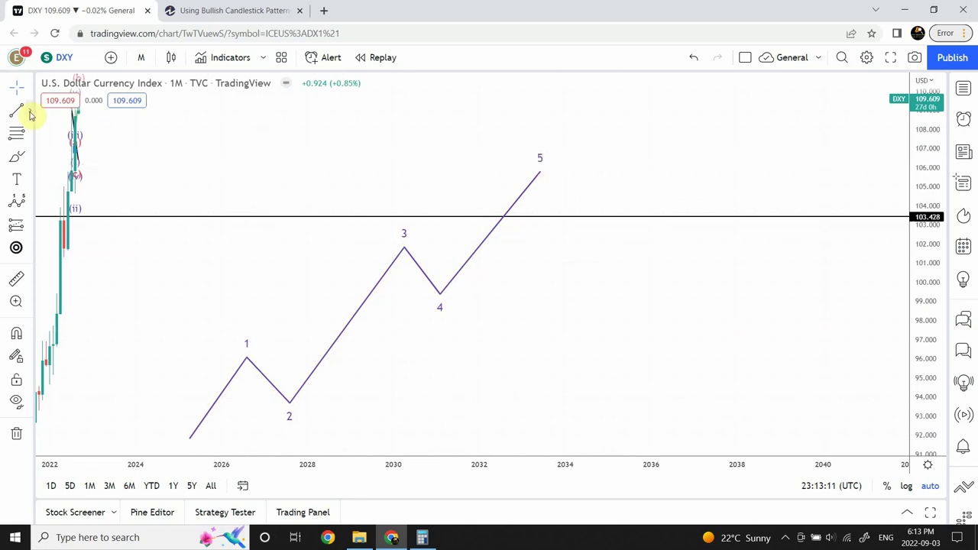
Step: Draw an Elliott Correction Wave (ABC) starting at point 5, with A at about 99.25, B at about 106.05 and C at about 98.79
left_click(29, 203)
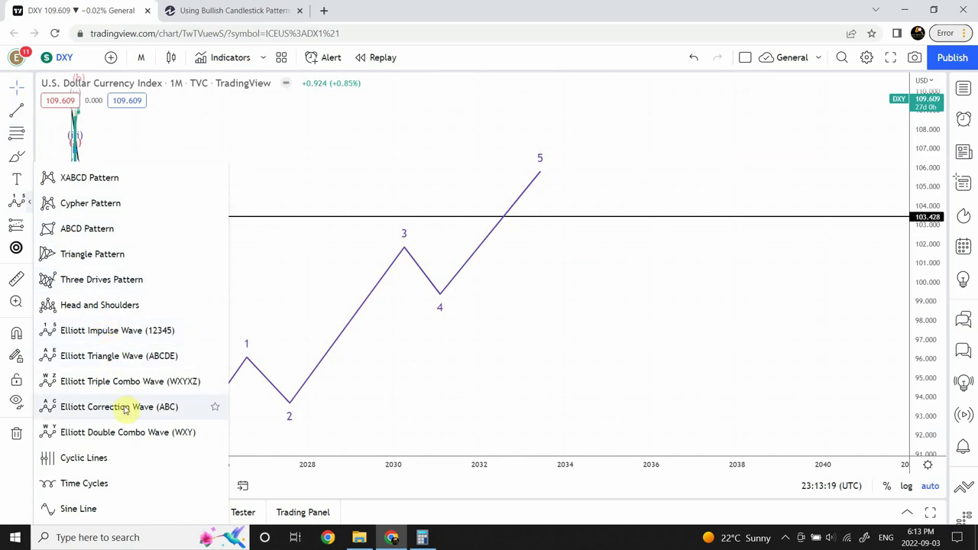
left_click(125, 408)
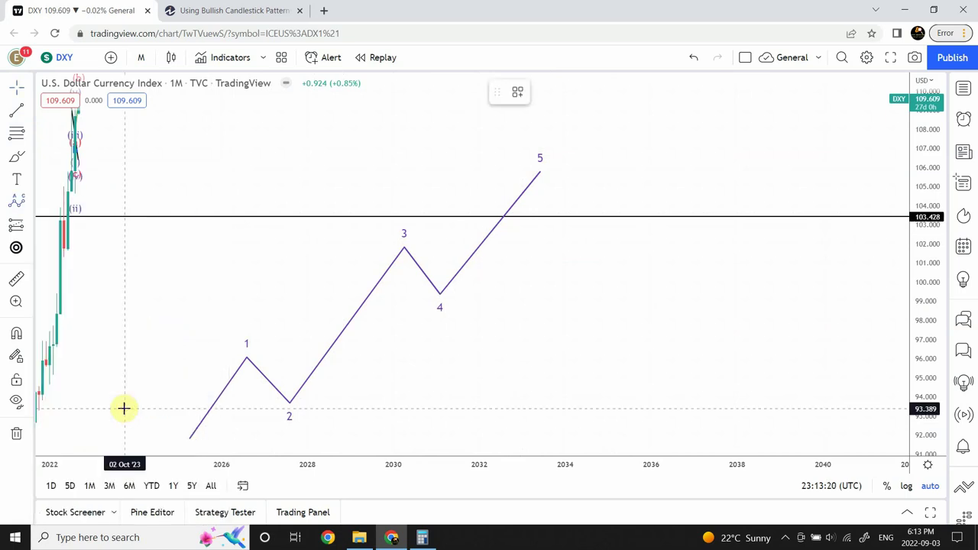
left_click(543, 174)
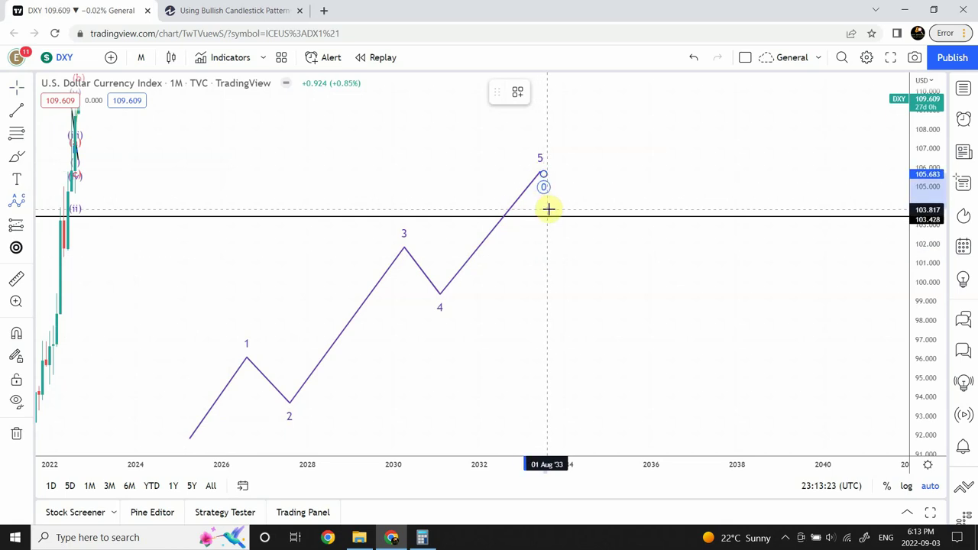
left_click(553, 296)
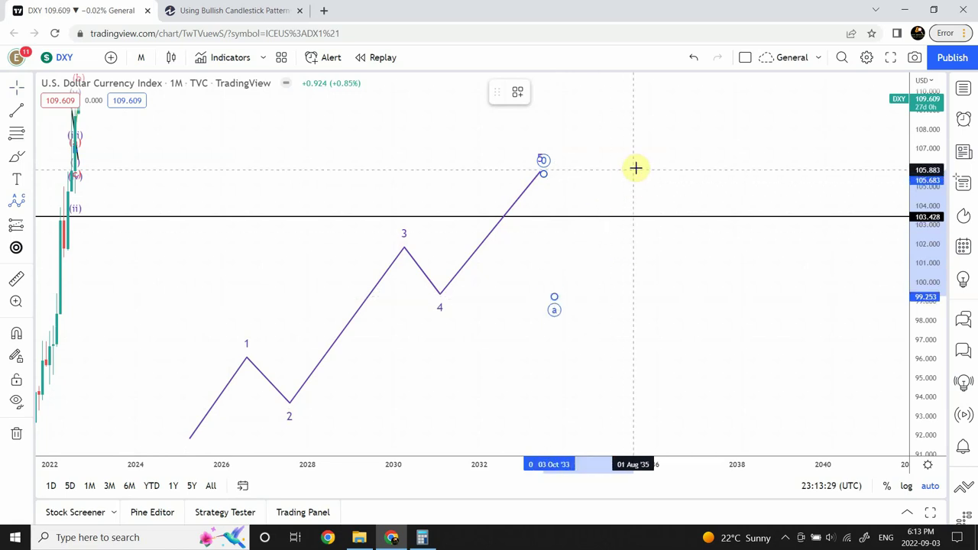
left_click(672, 166)
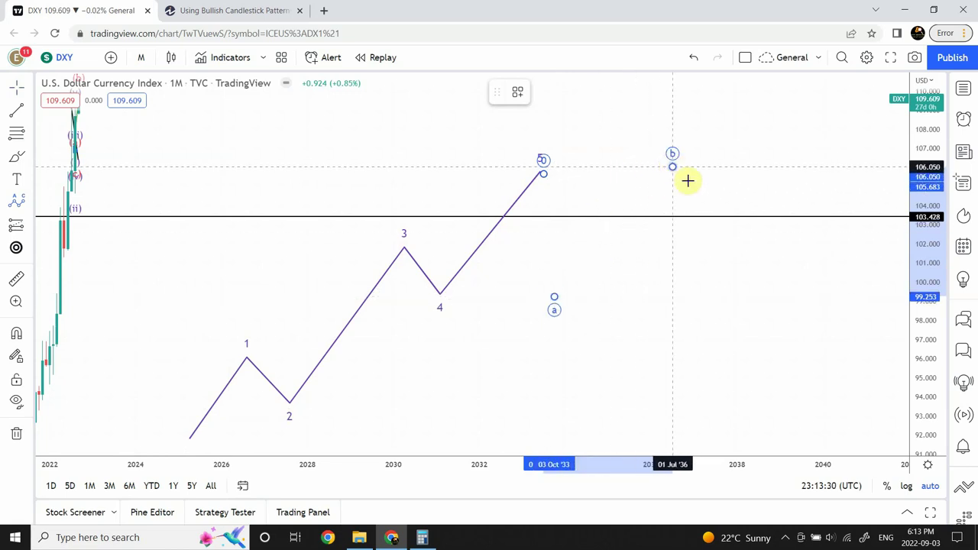
left_click(690, 308)
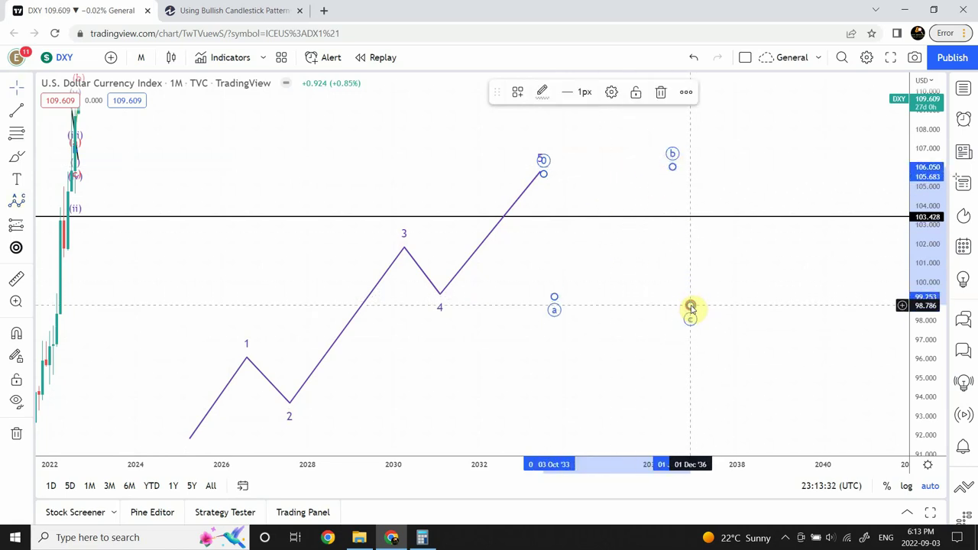
Step: Set the correction wave's degree to Minor and shift its point A slightly to about 99.02 in September 2033
left_click(611, 92)
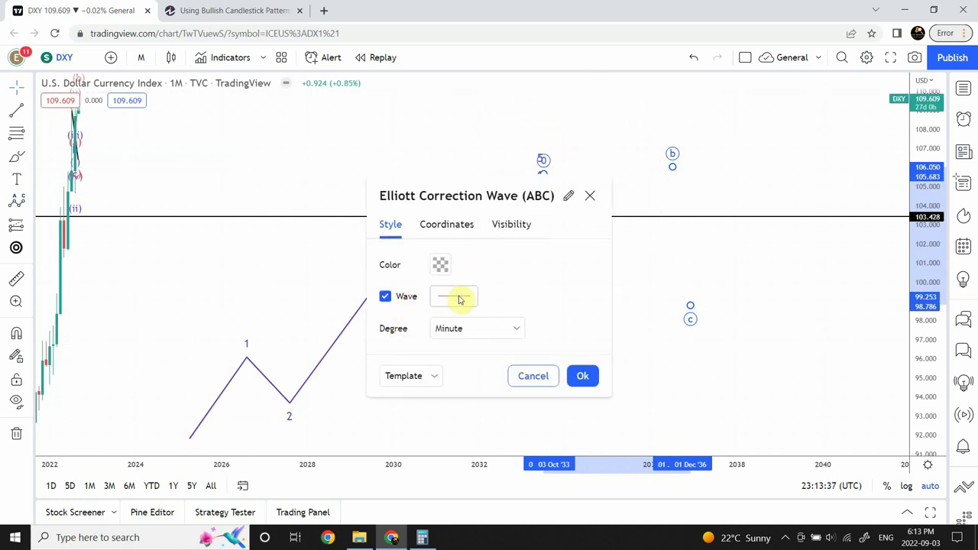
left_click(729, 221)
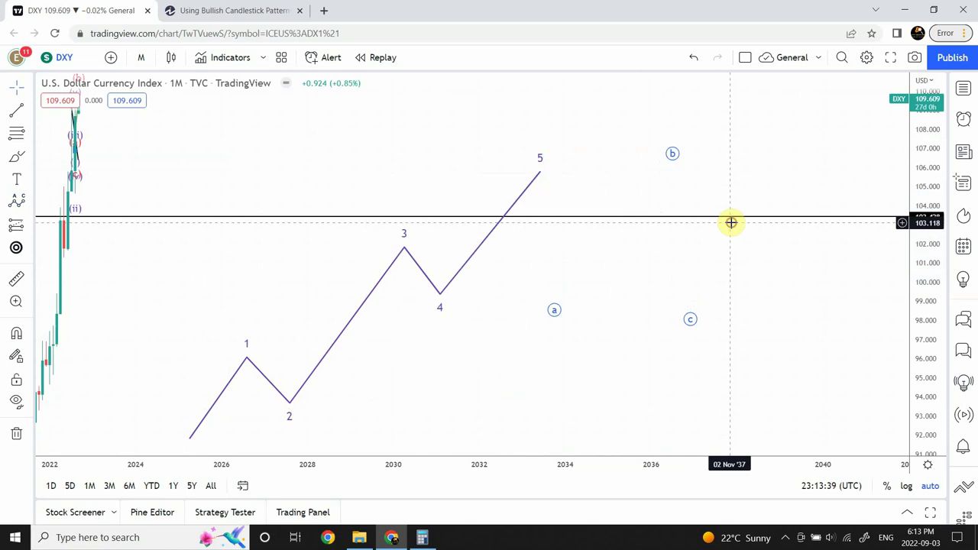
left_click(555, 311)
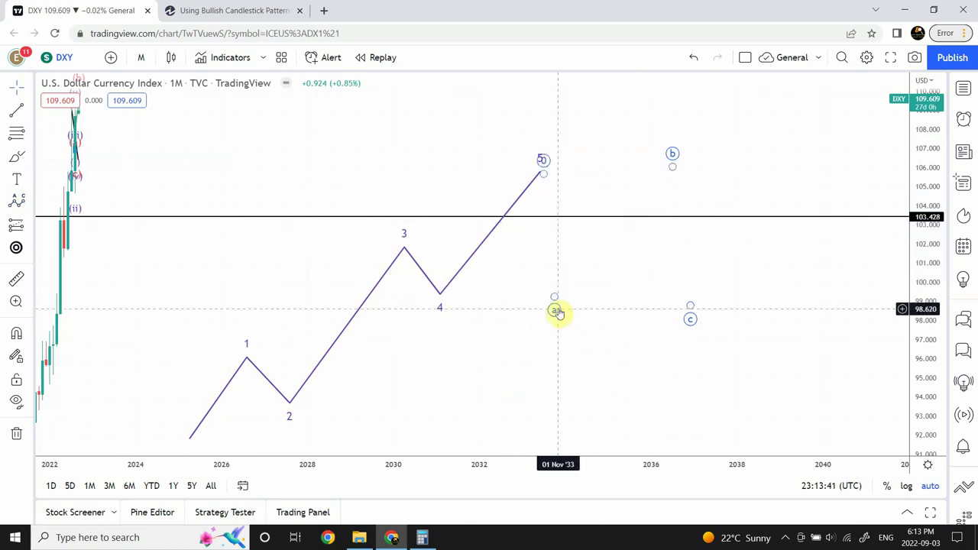
left_click(611, 92)
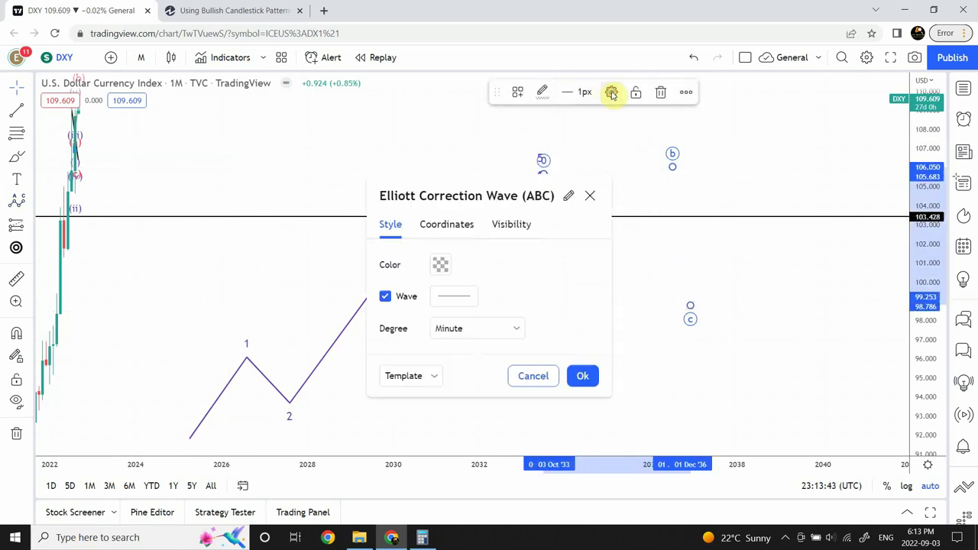
left_click(388, 299)
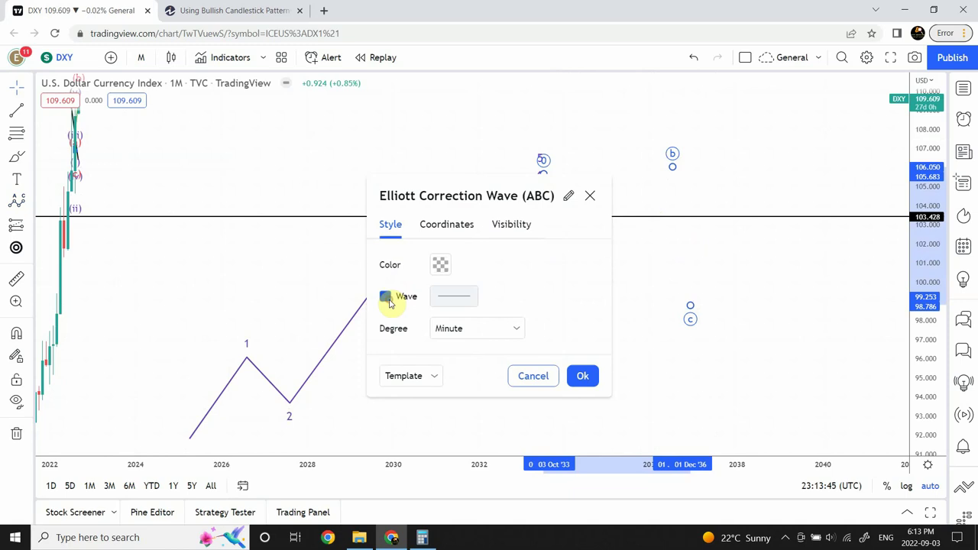
left_click(388, 299)
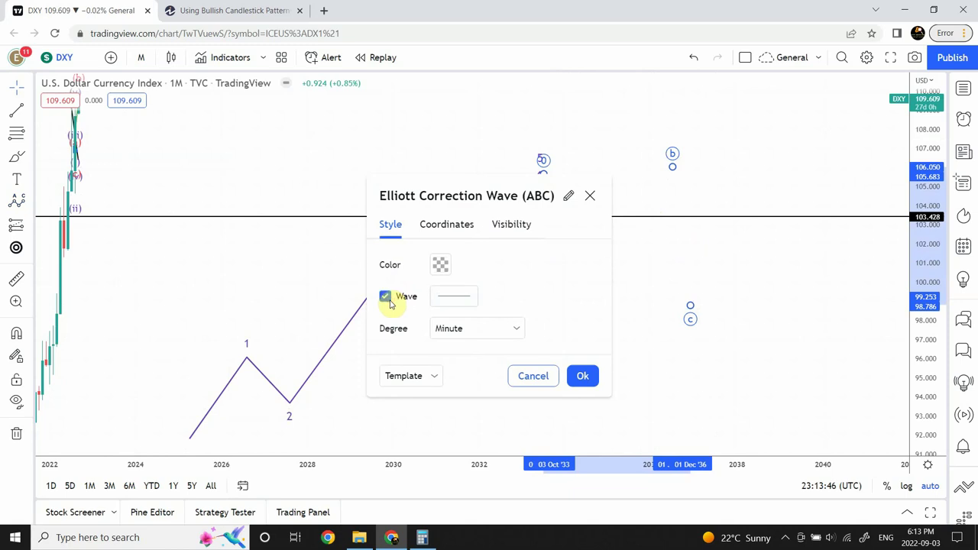
left_click(516, 328)
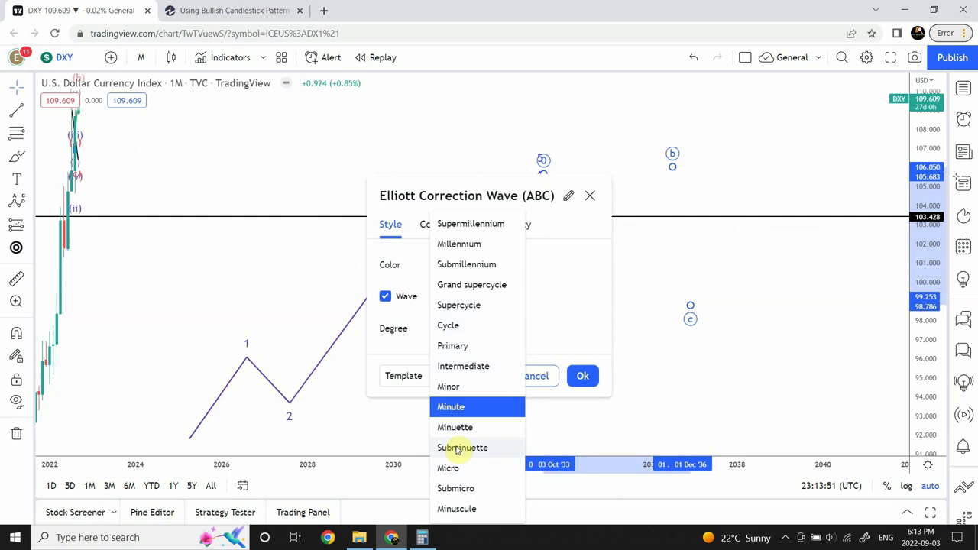
left_click(457, 387)
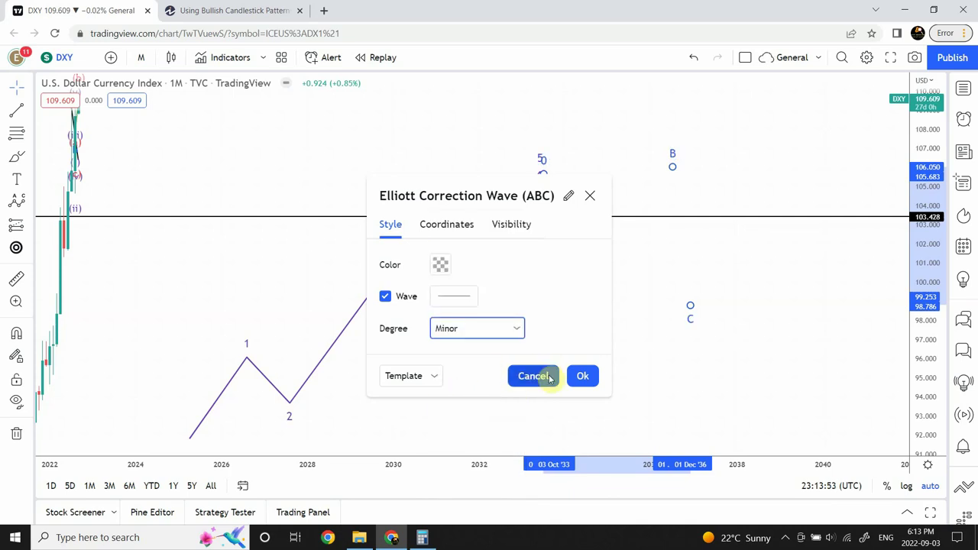
left_click(582, 375)
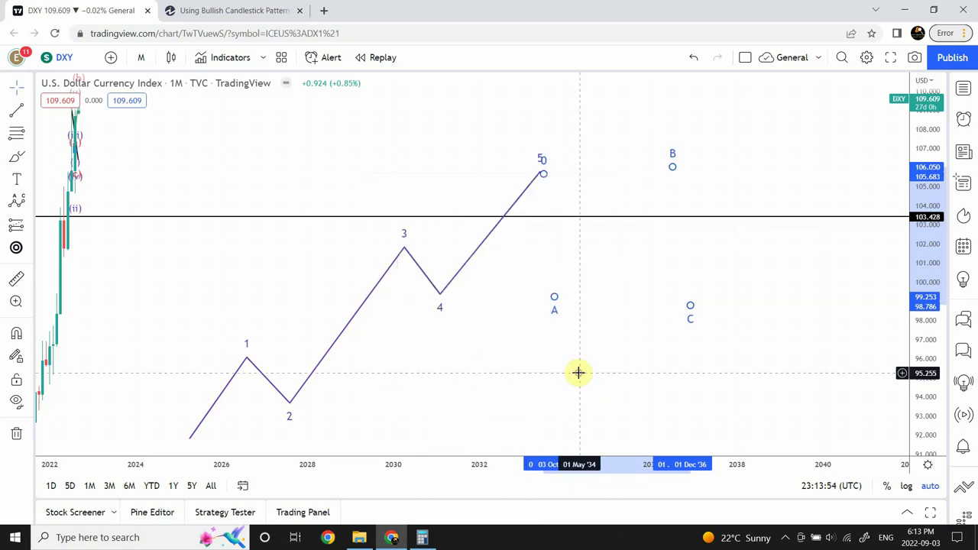
left_click(673, 296)
mouse_move(557, 309)
left_mouse_down()
mouse_move(594, 311)
mouse_move(551, 303)
left_mouse_up()
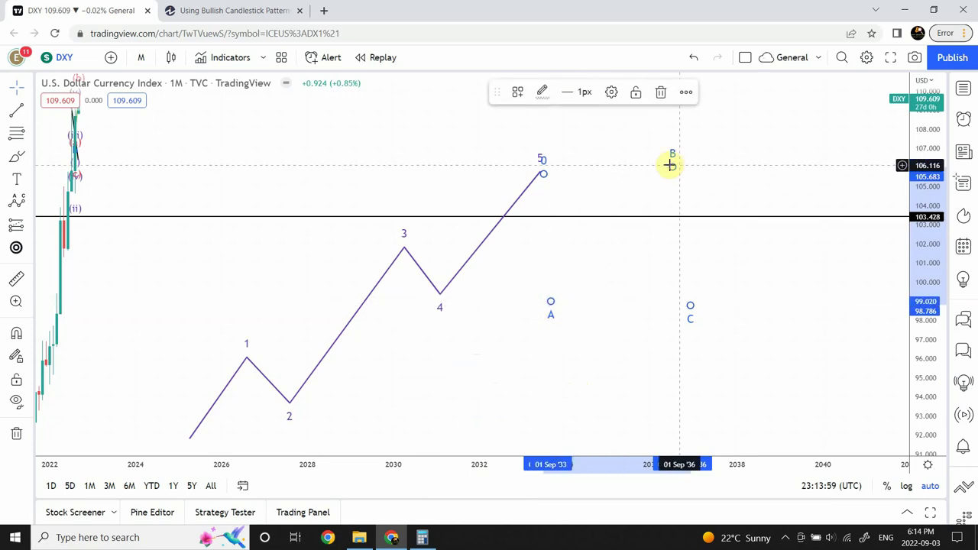
Step: Give the correction wave the second-thinnest line and a pinkish-red color at 100% opacity
left_click(612, 93)
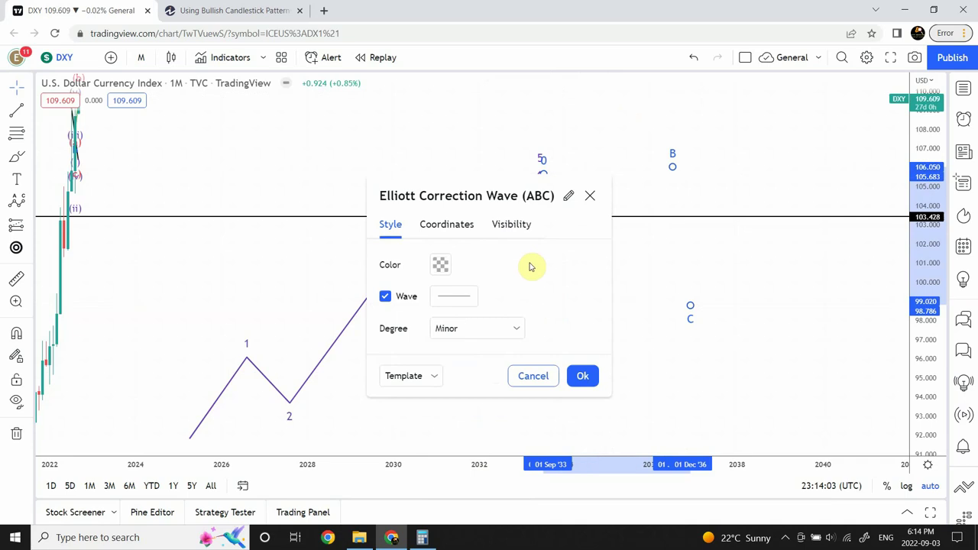
left_click(466, 300)
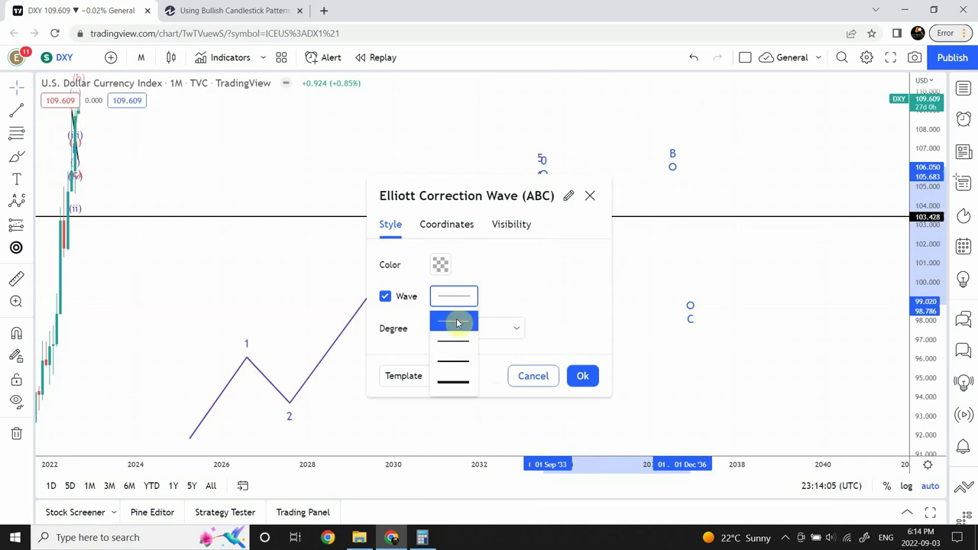
left_click(455, 342)
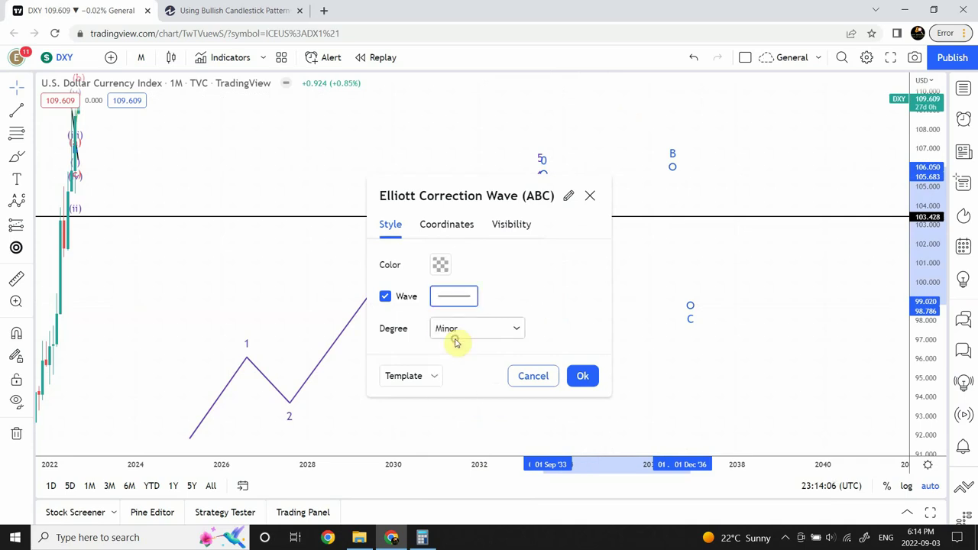
left_click(440, 265)
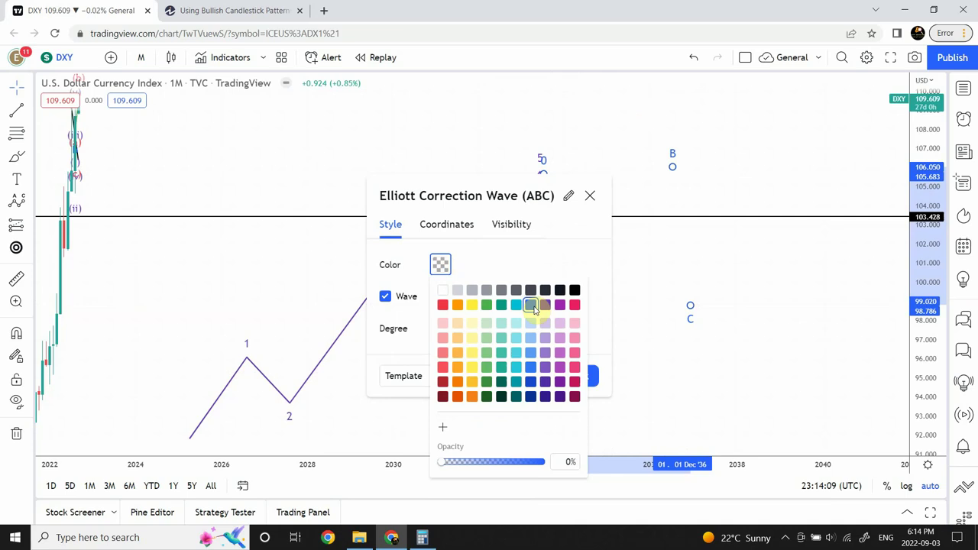
left_click_drag(442, 462, 549, 459)
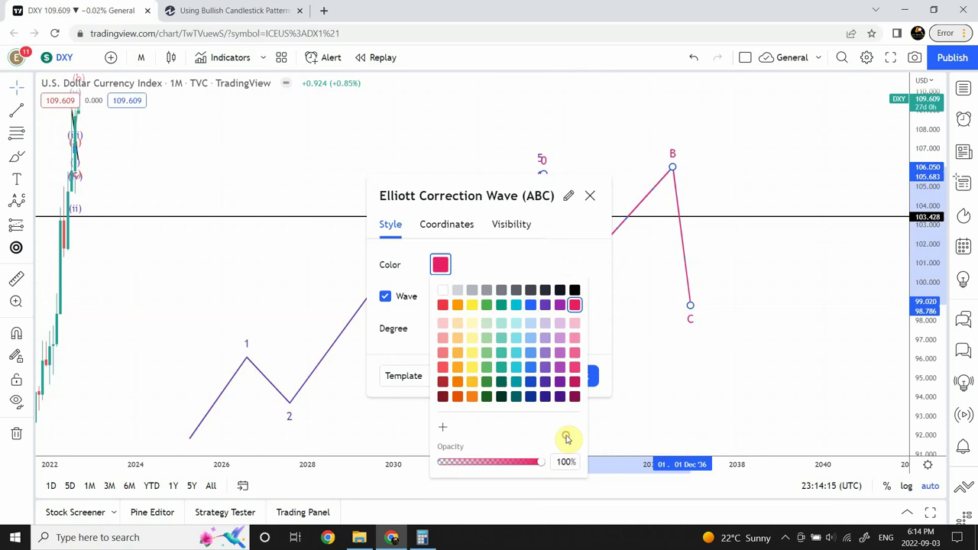
left_click(568, 252)
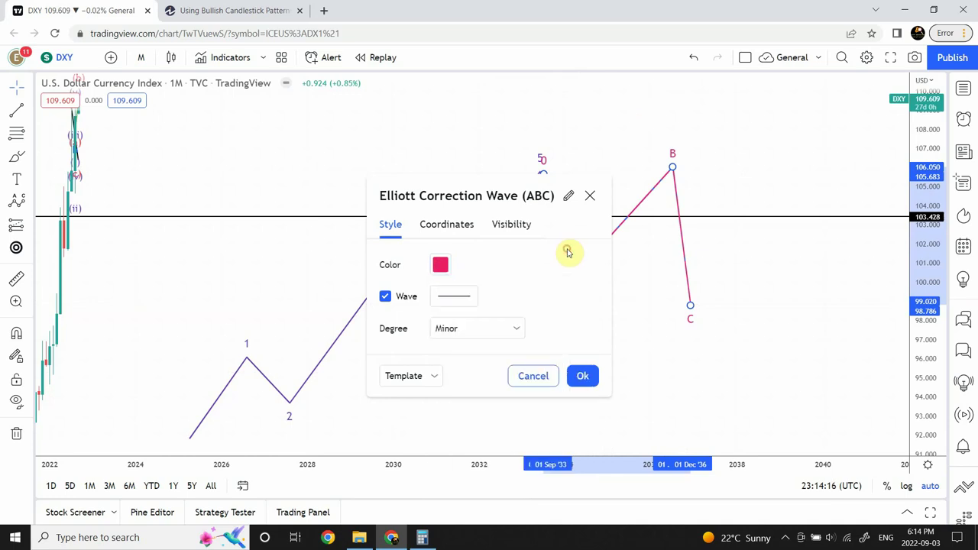
left_click(583, 376)
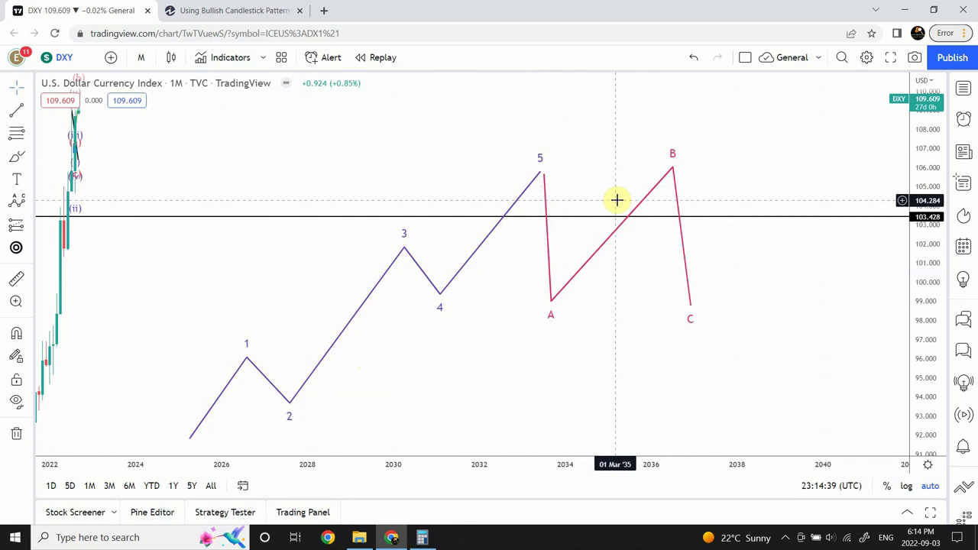
Step: Draw a larger Elliott Impulse Wave (12345) from about 91.77 in January 2025, with 1 at about 106.92, 2 at about 97.63 and 5 at about 108.70
left_click(690, 305)
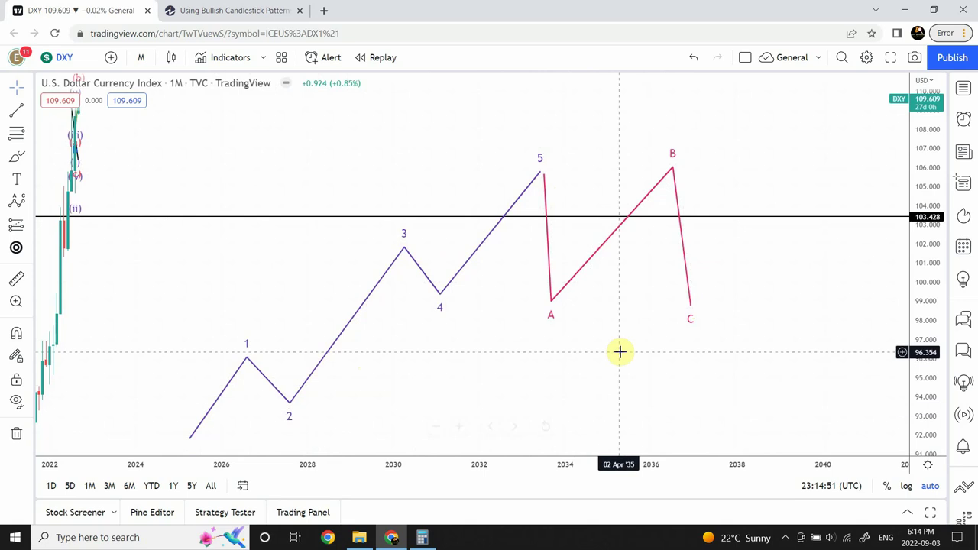
mouse_move(607, 354)
left_mouse_down()
mouse_move(550, 360)
mouse_move(699, 234)
left_mouse_up()
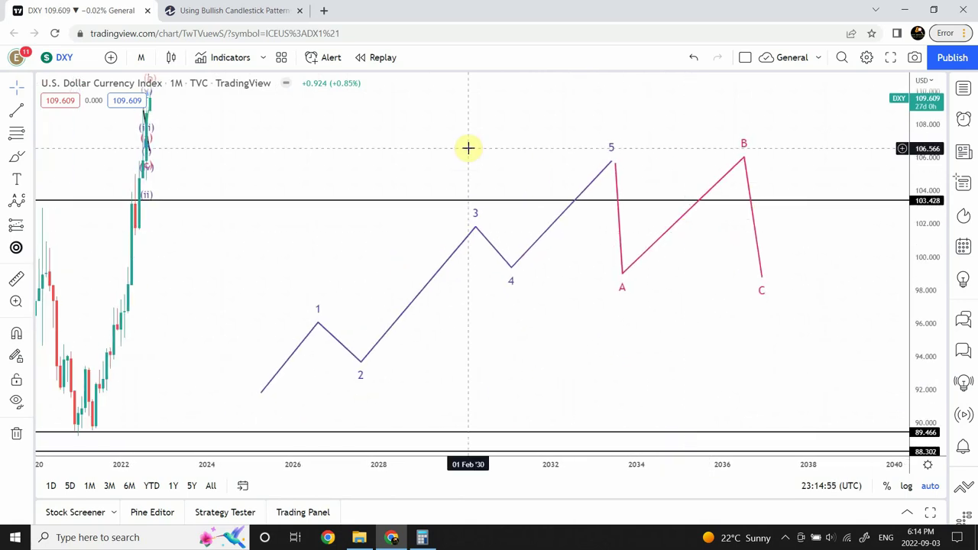
left_click_drag(464, 147, 406, 149)
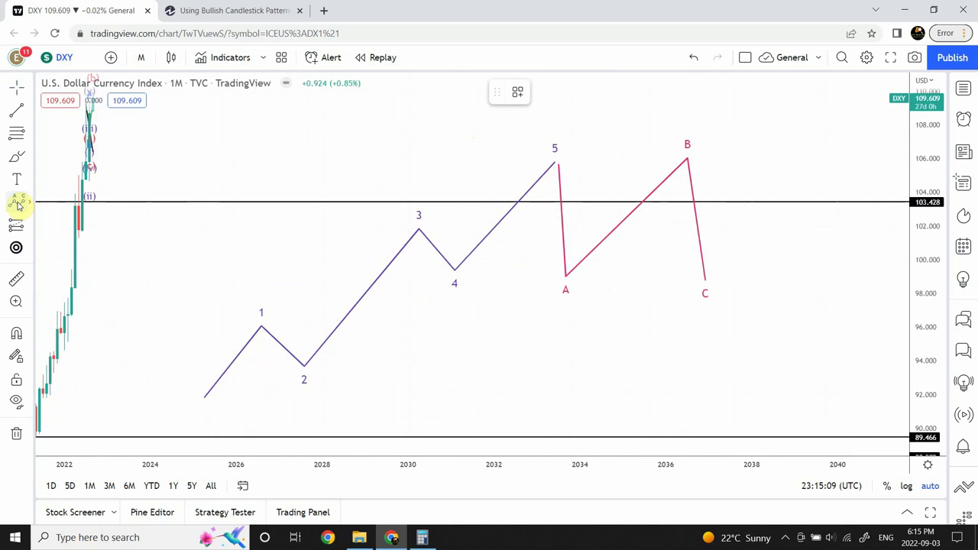
left_click(29, 203)
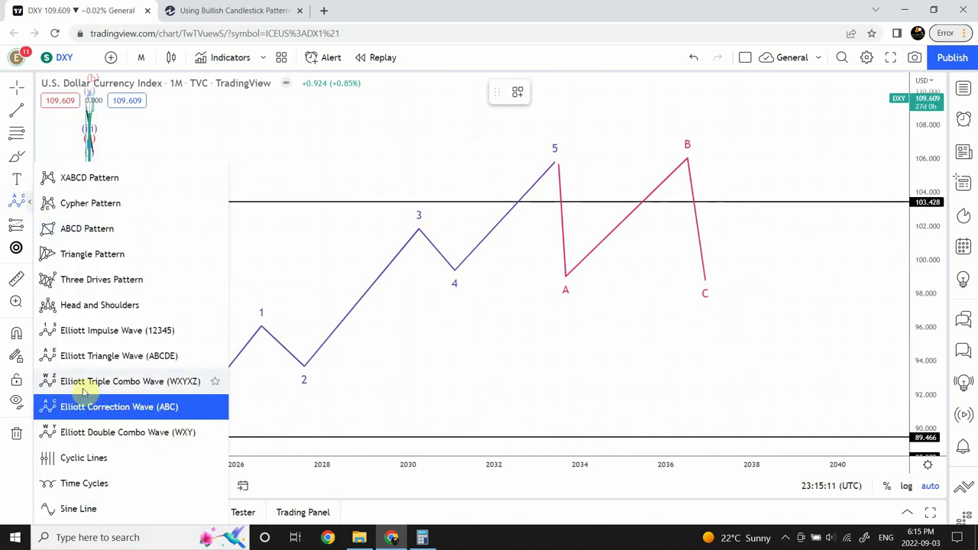
left_click(77, 334)
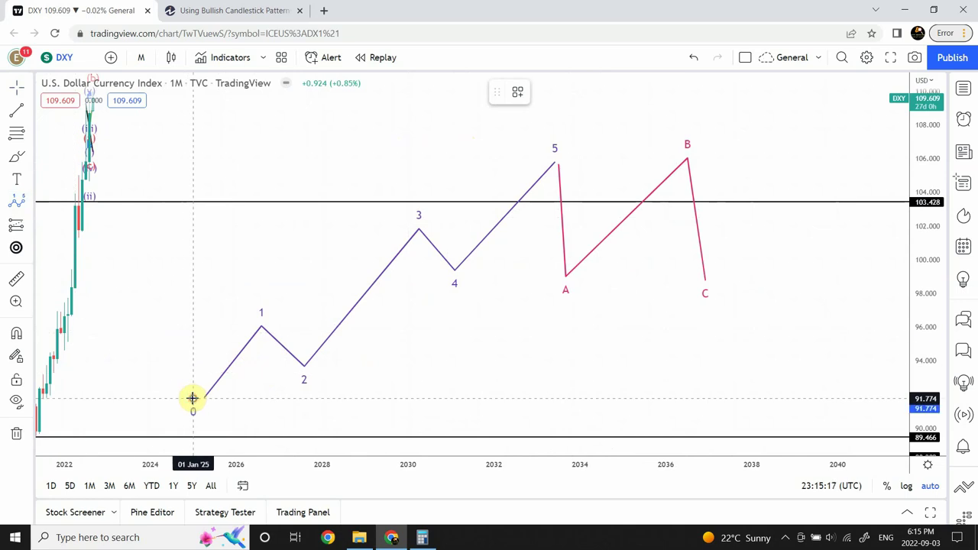
left_click(193, 398)
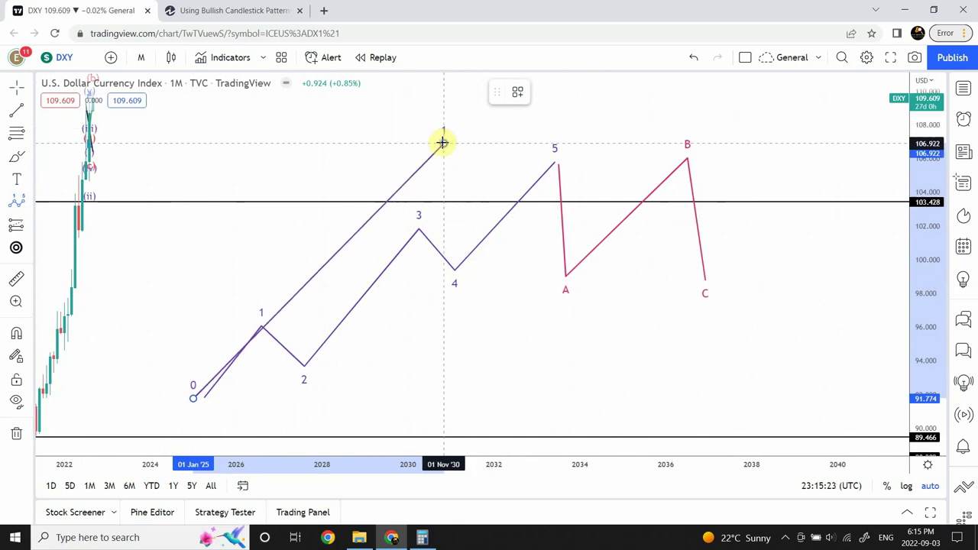
left_click(442, 142)
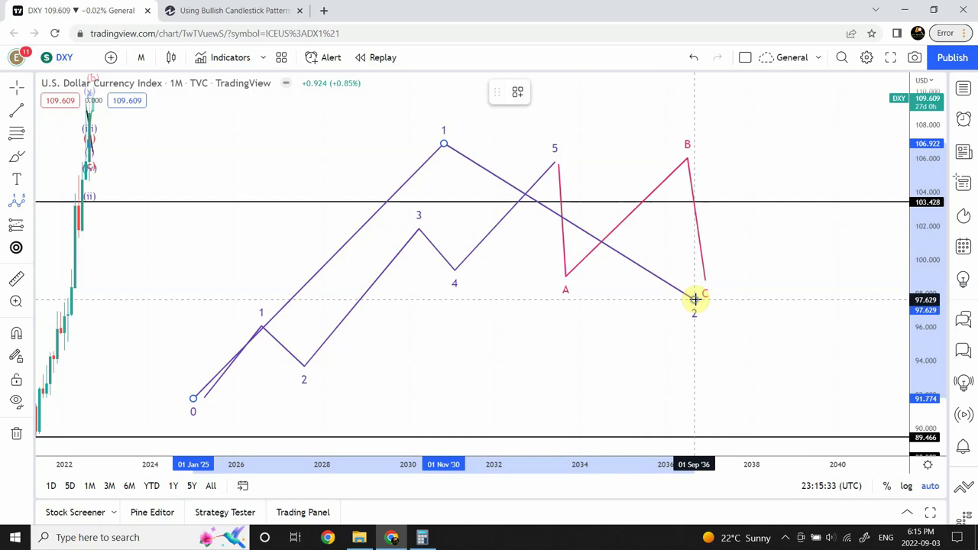
left_click(695, 300)
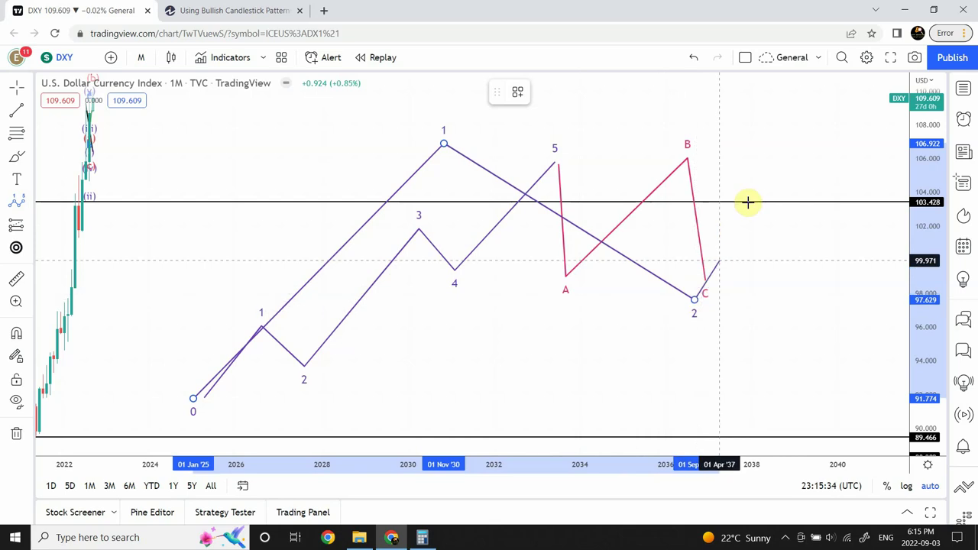
left_click(798, 117)
left_click(833, 144)
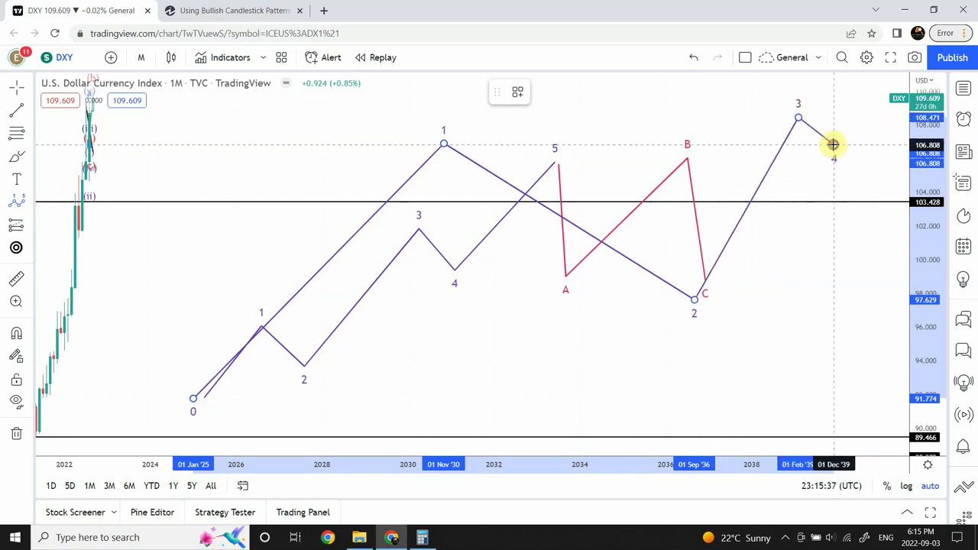
left_click(844, 113)
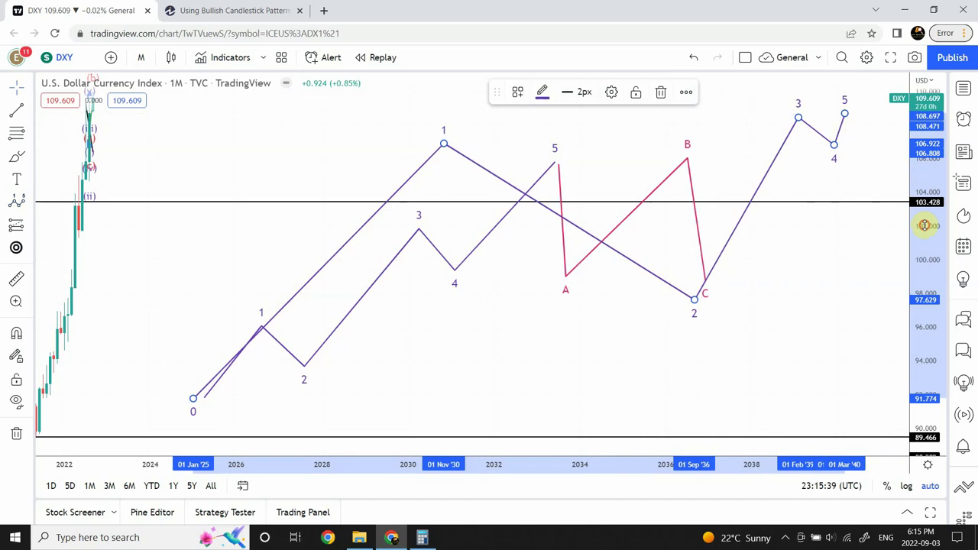
Step: Reshape the larger impulse wave, moving point 3 to about 128.75 in August 2041, 4 to about 118.34 in April 2043 and 5 to about 134 in January 2046
left_click_drag(925, 225, 912, 364)
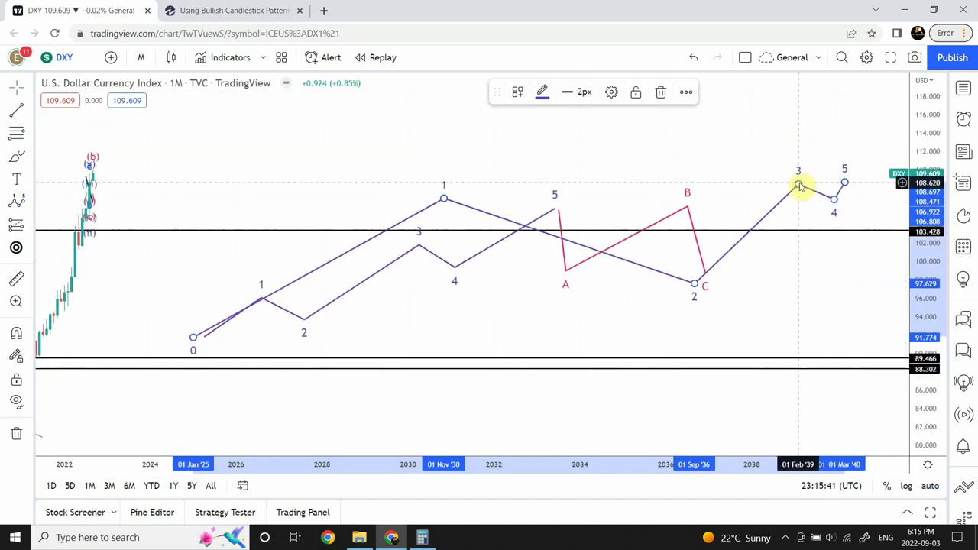
left_click_drag(799, 181, 812, 100)
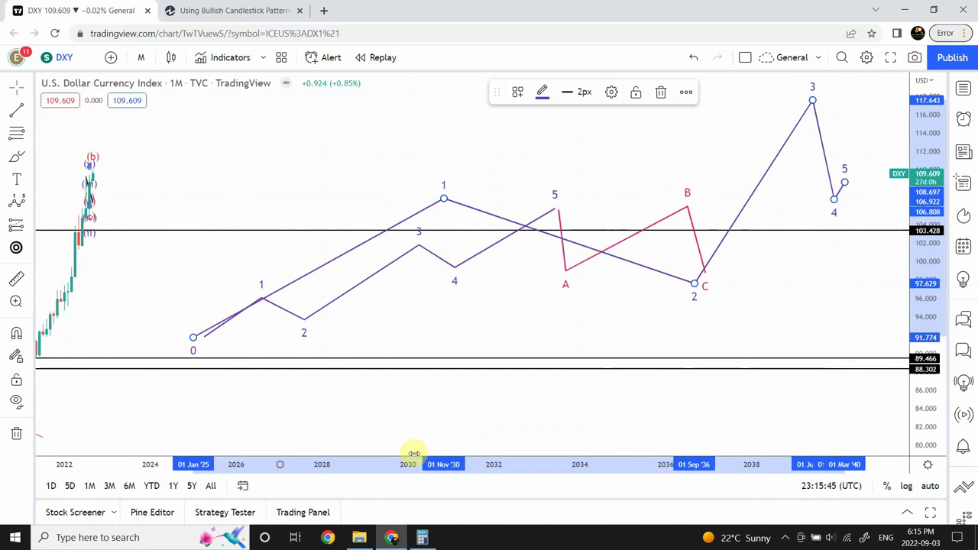
left_click_drag(413, 453, 546, 451)
left_click_drag(676, 232, 499, 312)
left_click(634, 240)
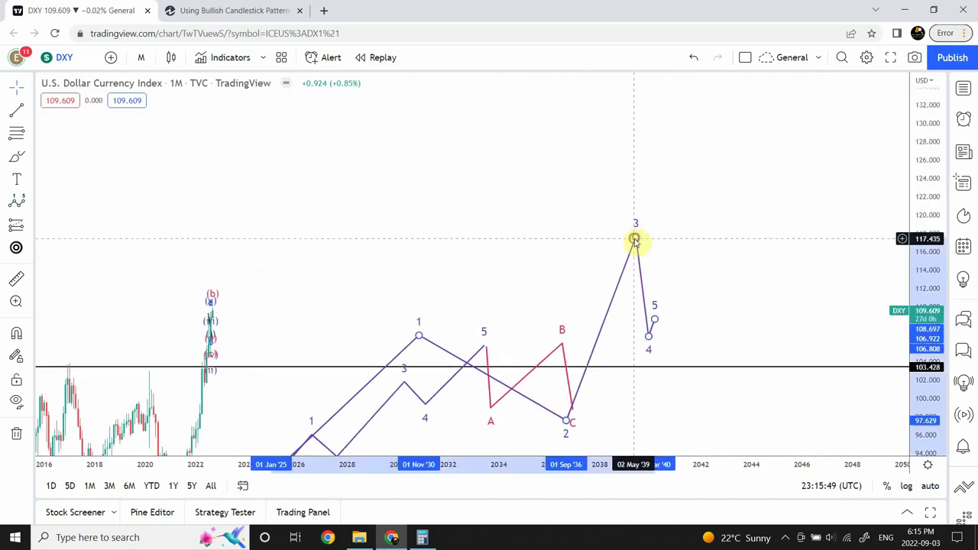
left_click_drag(634, 240, 690, 135)
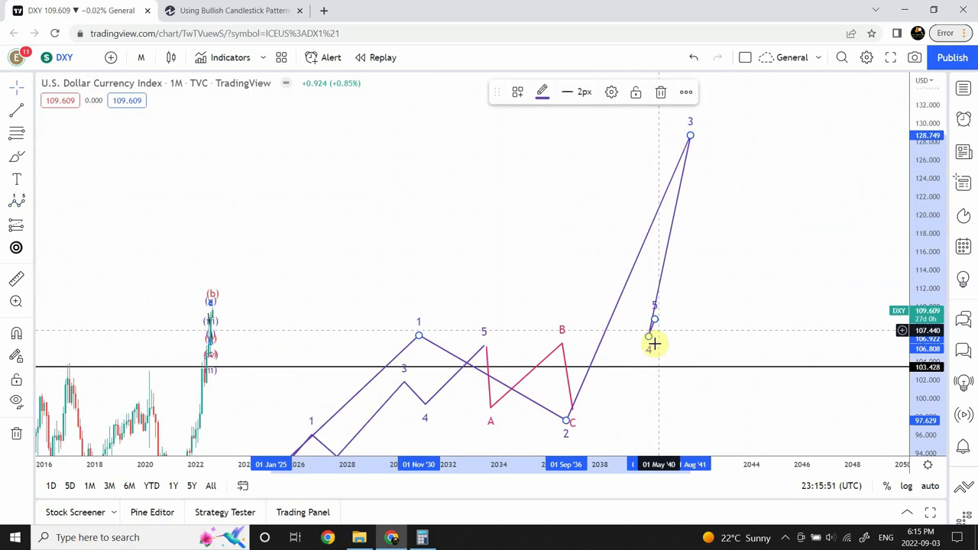
mouse_move(651, 330)
left_mouse_down()
mouse_move(710, 252)
mouse_move(714, 225)
mouse_move(725, 216)
mouse_move(731, 231)
left_mouse_up()
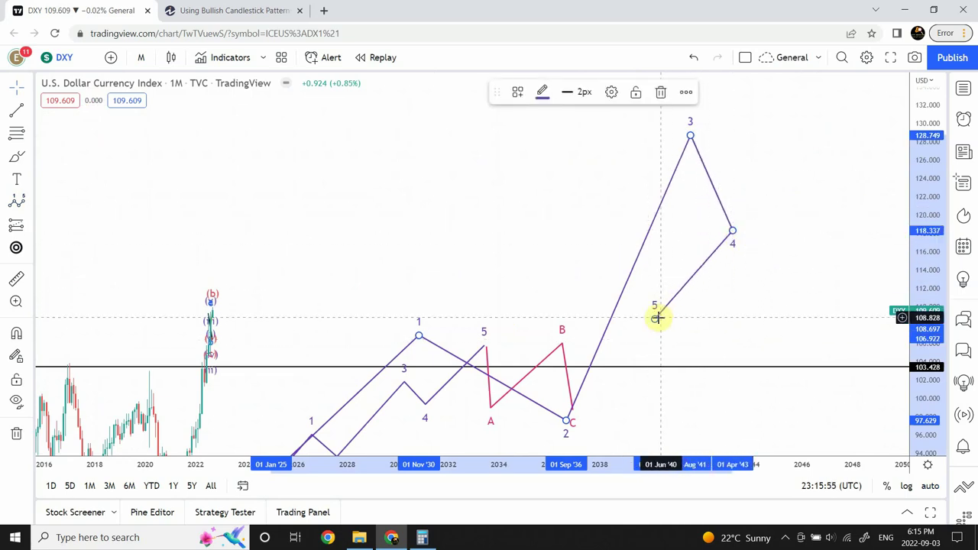
mouse_move(654, 319)
left_mouse_down()
mouse_move(790, 144)
mouse_move(801, 85)
left_mouse_up()
left_click(808, 210)
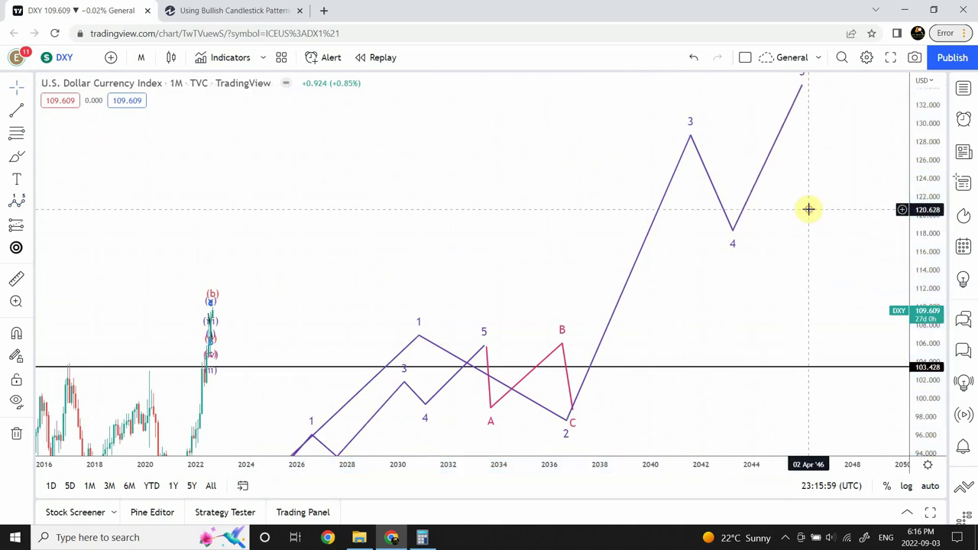
Step: Recolor the larger impulse wave dark green
left_click_drag(472, 245, 502, 129)
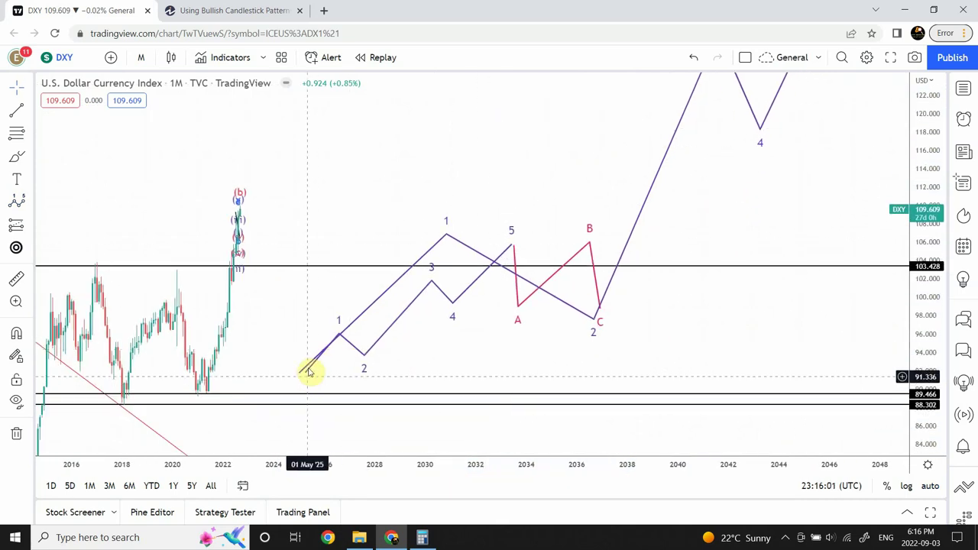
left_click(361, 319)
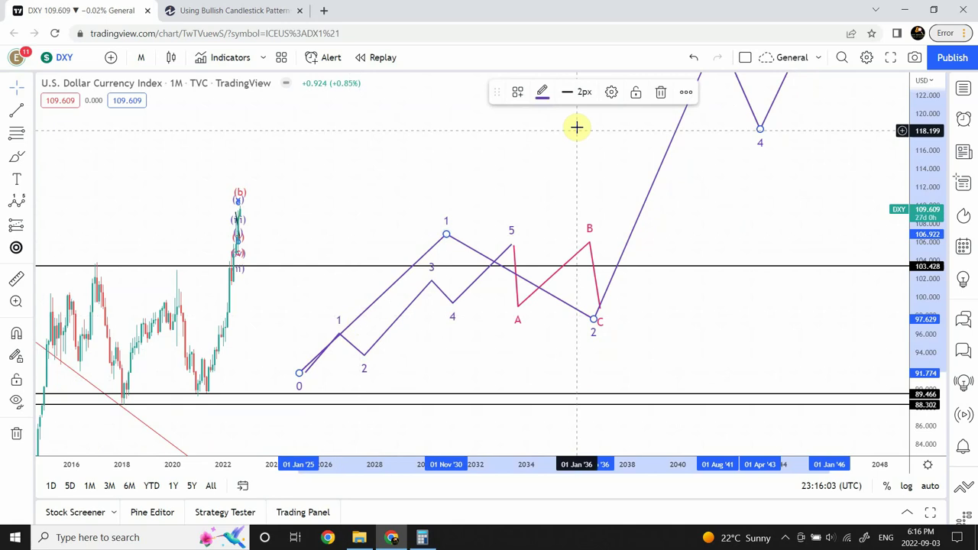
left_click(543, 96)
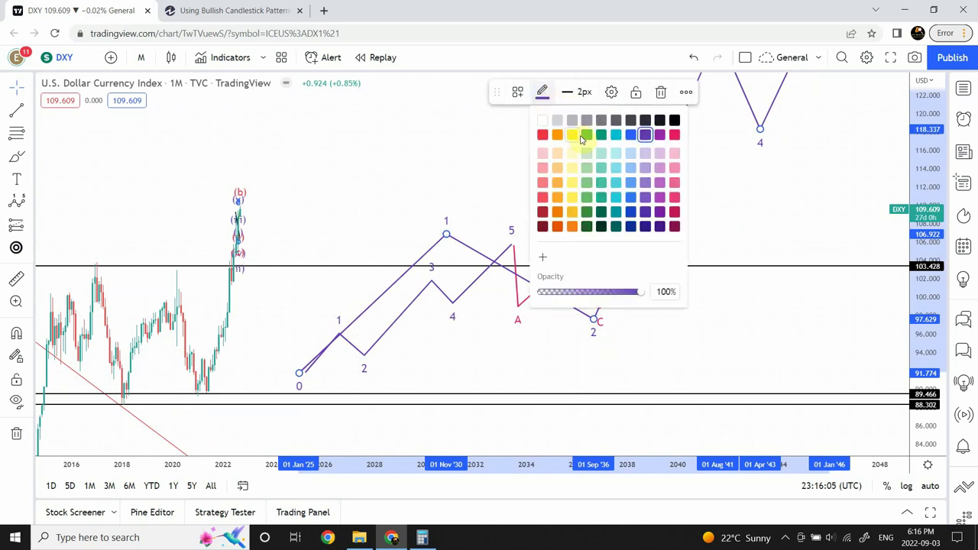
left_click(589, 212)
left_click(670, 323)
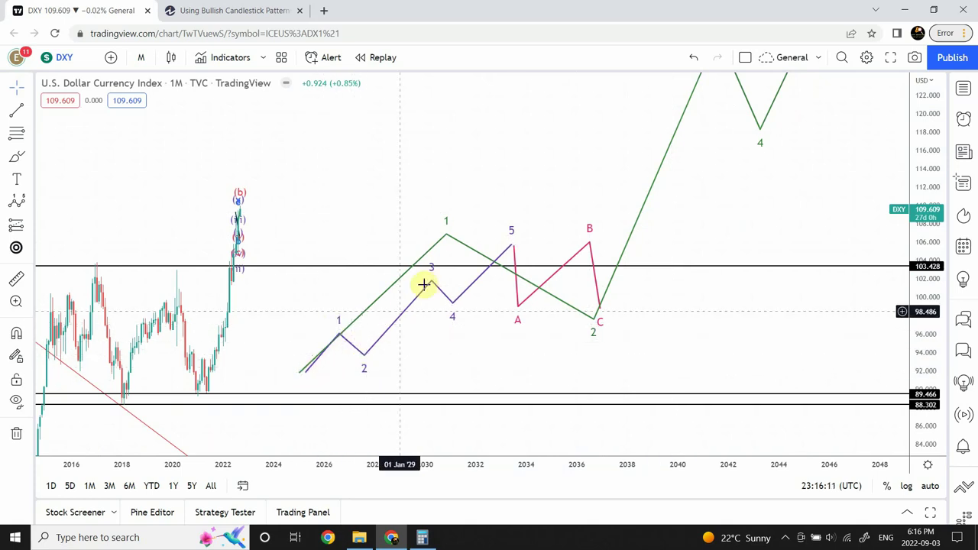
Step: Examine how the smaller impulse and ABC correction fit within waves 1 and 2 of the larger green impulse wave
left_click(515, 256)
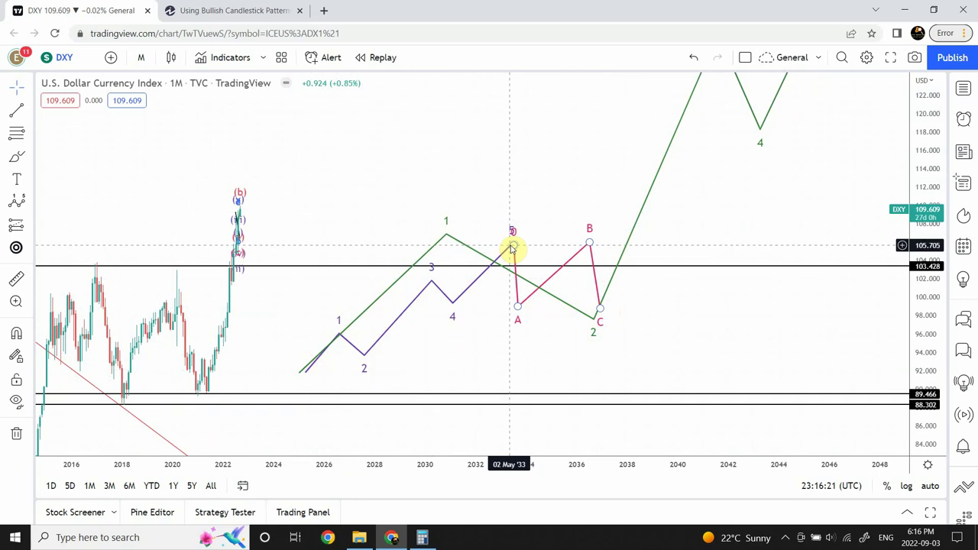
left_click(612, 308)
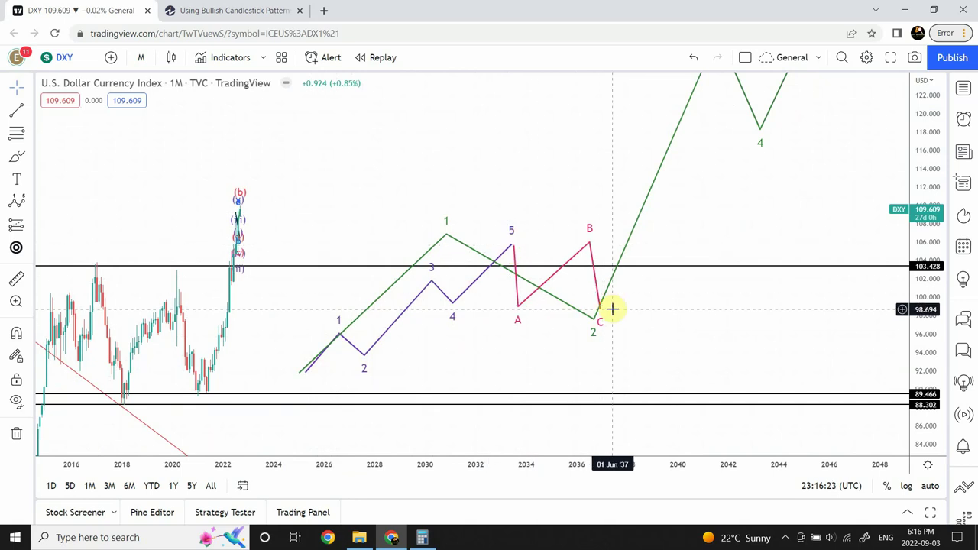
left_click(513, 252)
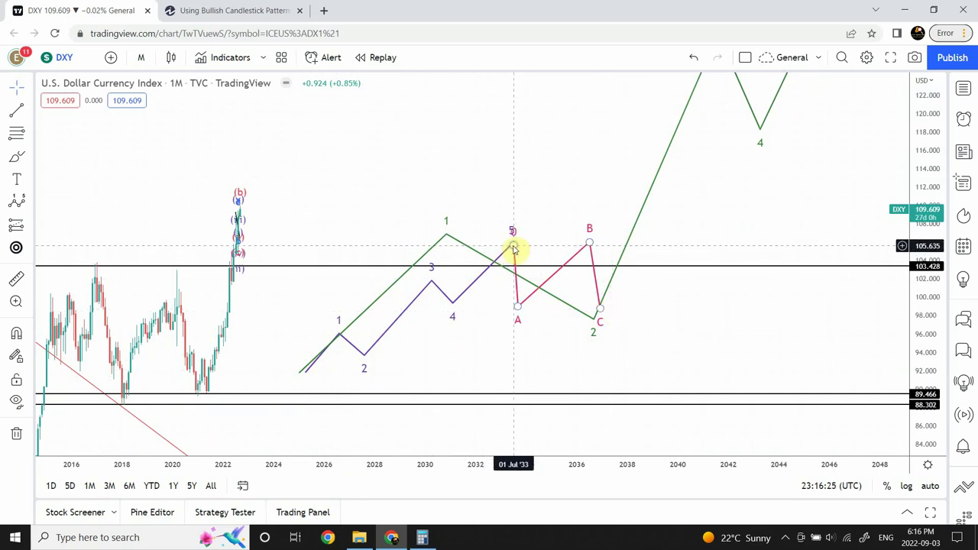
left_click(445, 235)
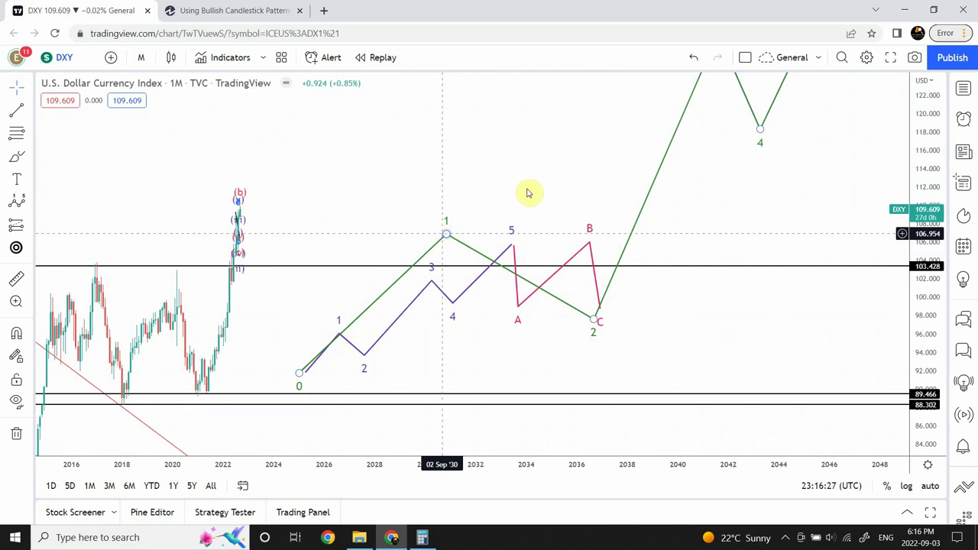
left_click_drag(561, 181, 530, 229)
left_click(560, 376)
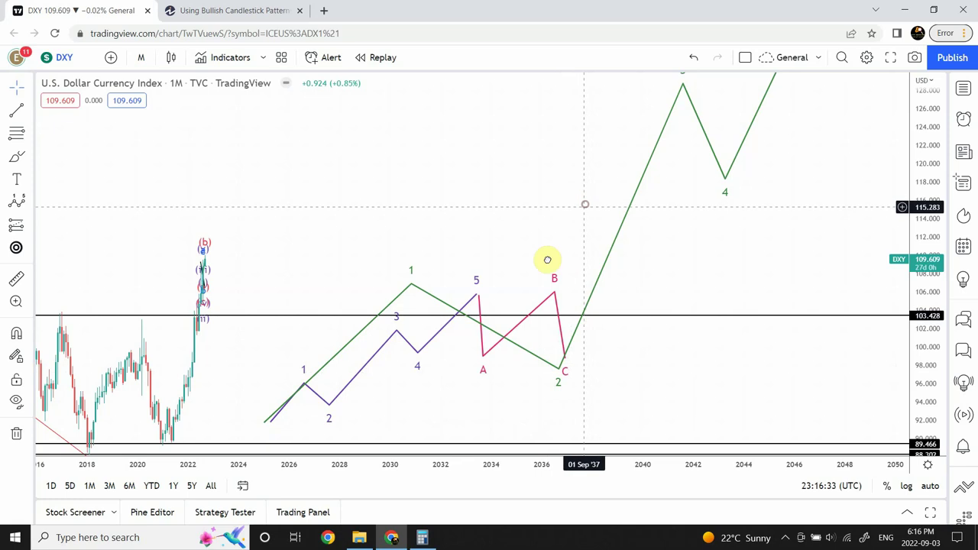
left_click_drag(585, 205, 524, 286)
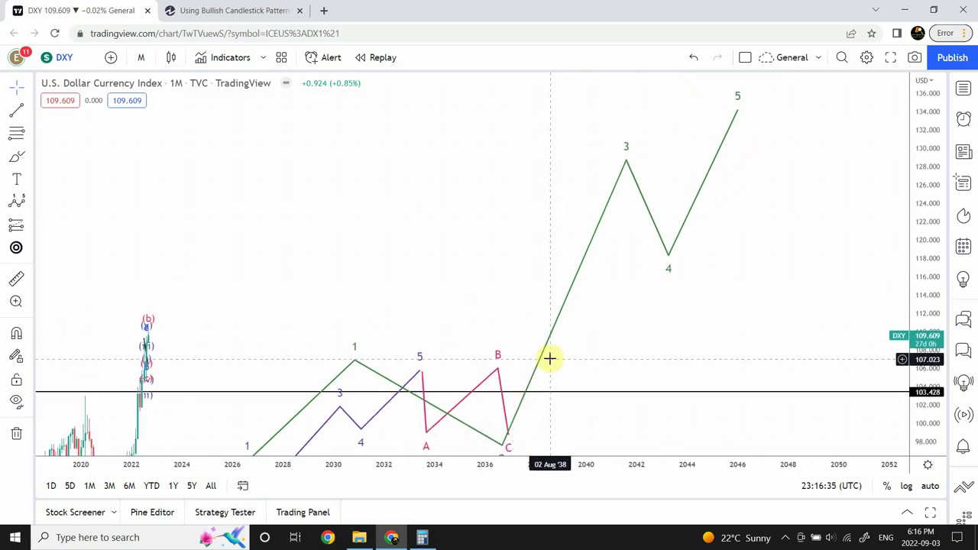
left_click_drag(519, 327, 503, 280)
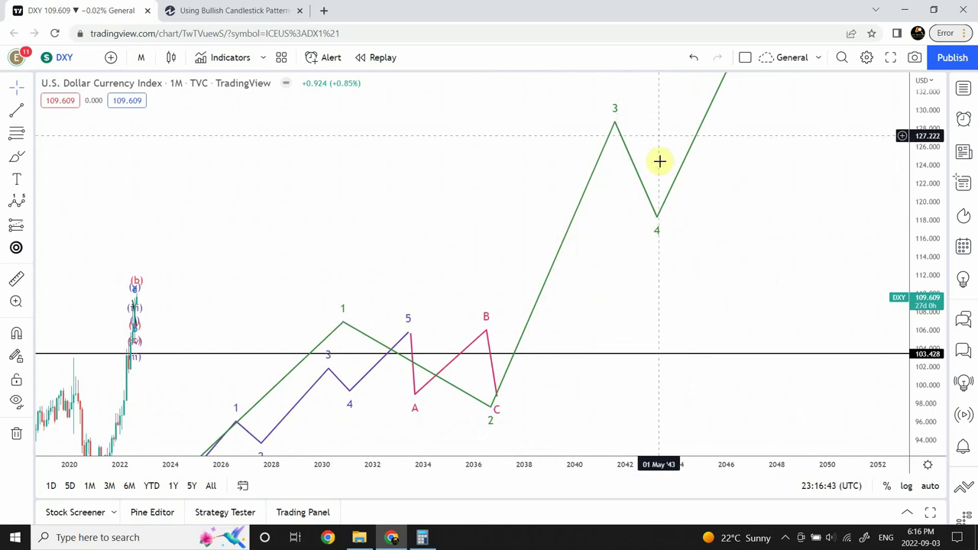
Step: Draw an Elliott Correction Wave (ABC) from the green wave's point 5, with A at about 119.24, B at about 136.11 and C at about 119.52
left_click_drag(657, 122, 621, 216)
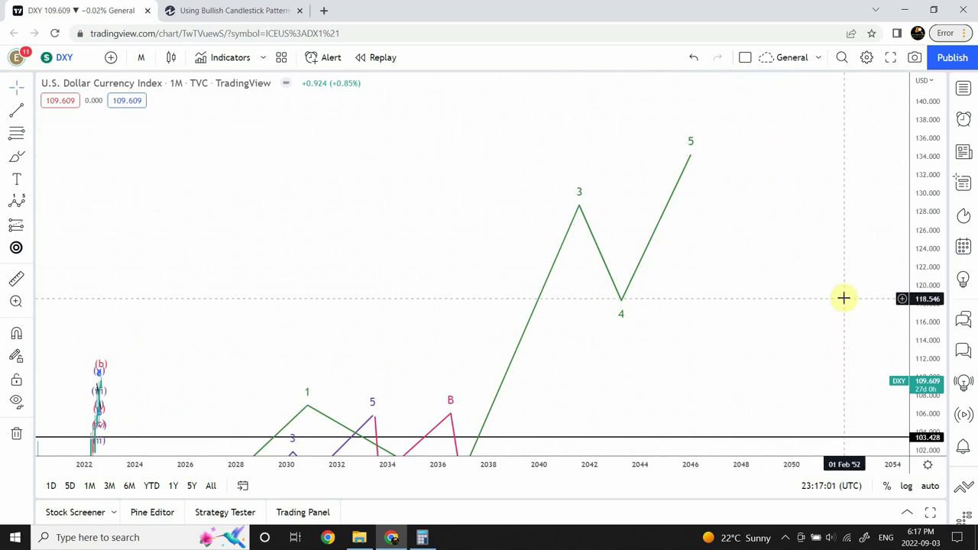
left_click(29, 205)
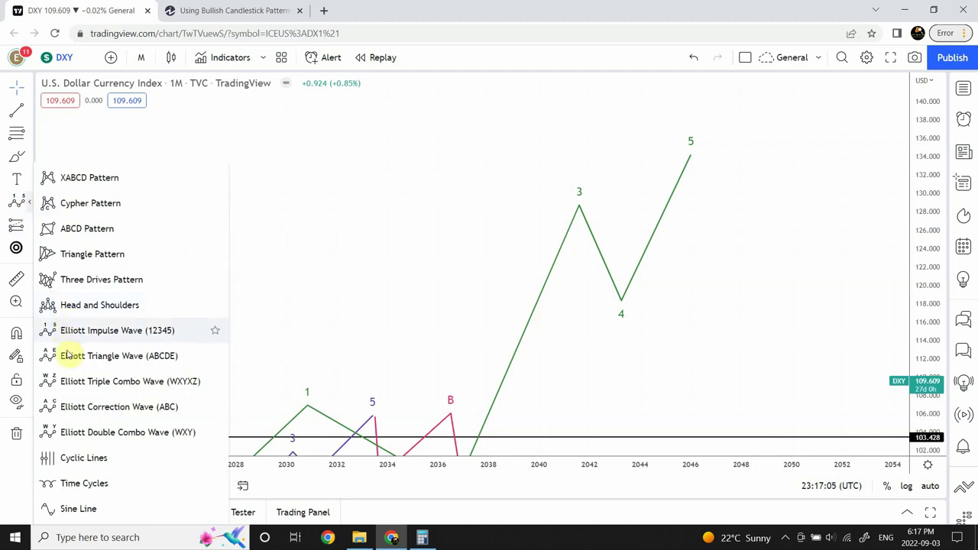
left_click(77, 411)
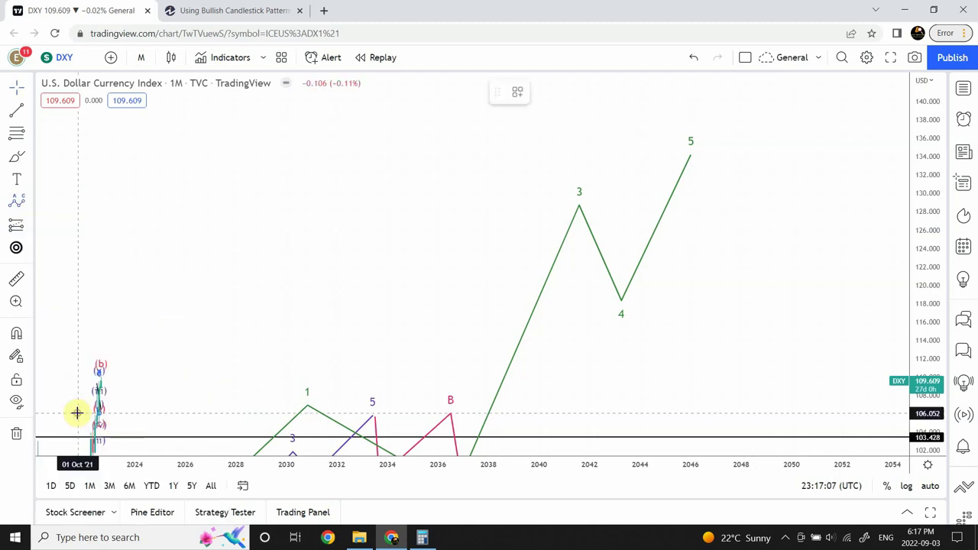
left_click(692, 155)
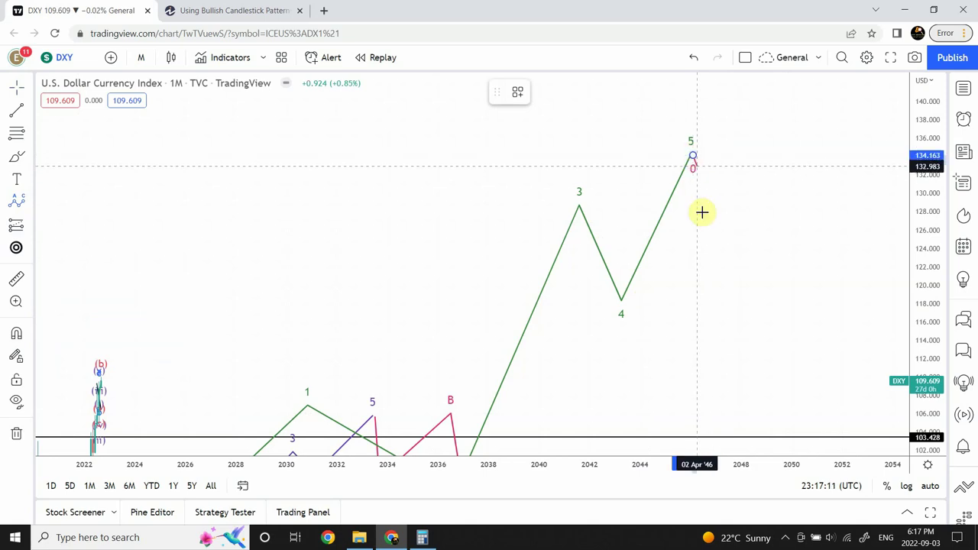
left_click(706, 292)
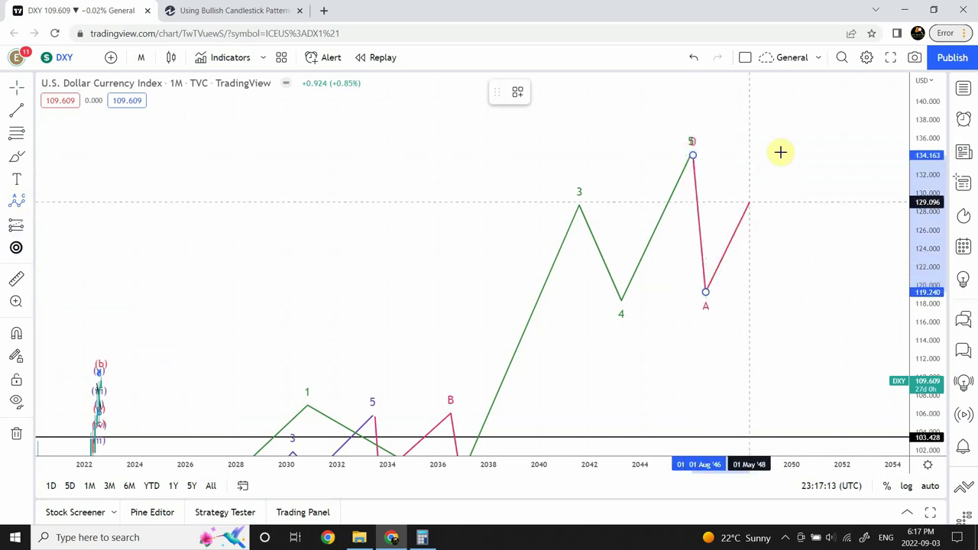
left_click(792, 138)
left_click(810, 289)
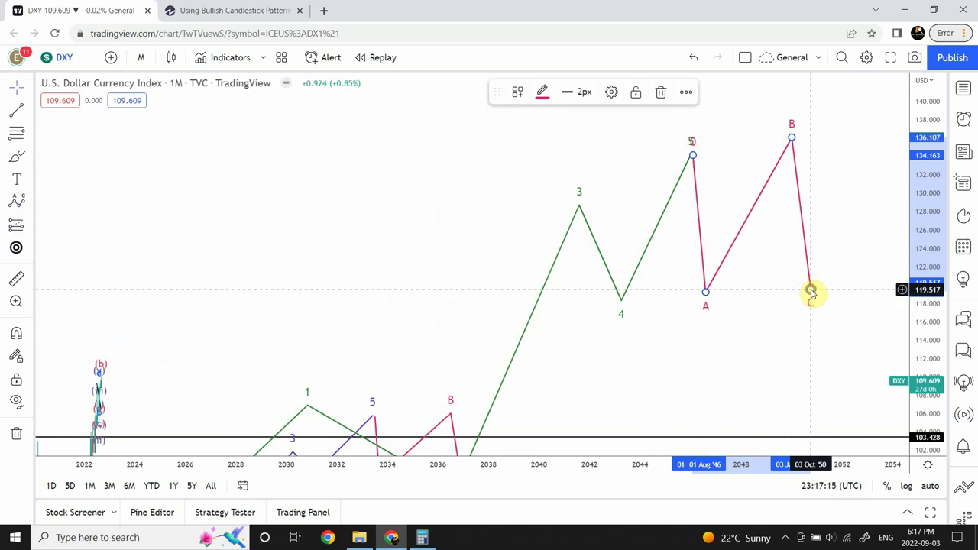
Step: Recolor the new correction wave after the green impulse orange
left_click(544, 93)
left_click(557, 136)
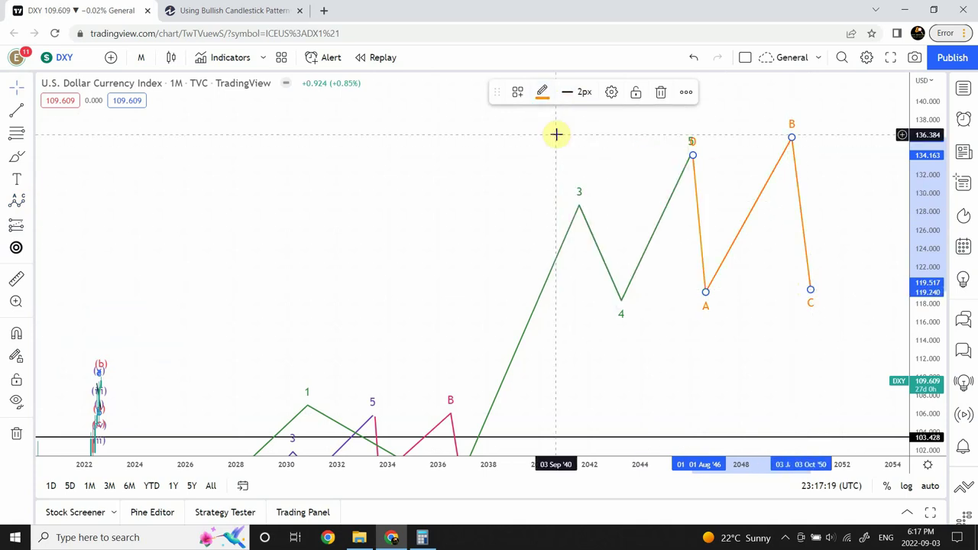
left_click(516, 164)
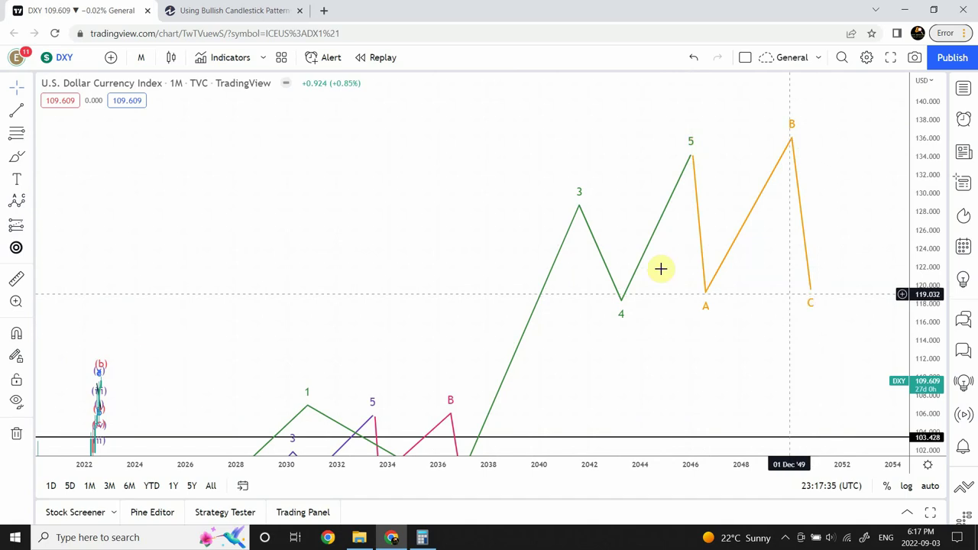
Step: Compare the purple impulse and pink ABC correction with waves 1 and 2 of the green impulse, and view the whole larger cycle
left_click_drag(367, 273, 408, 120)
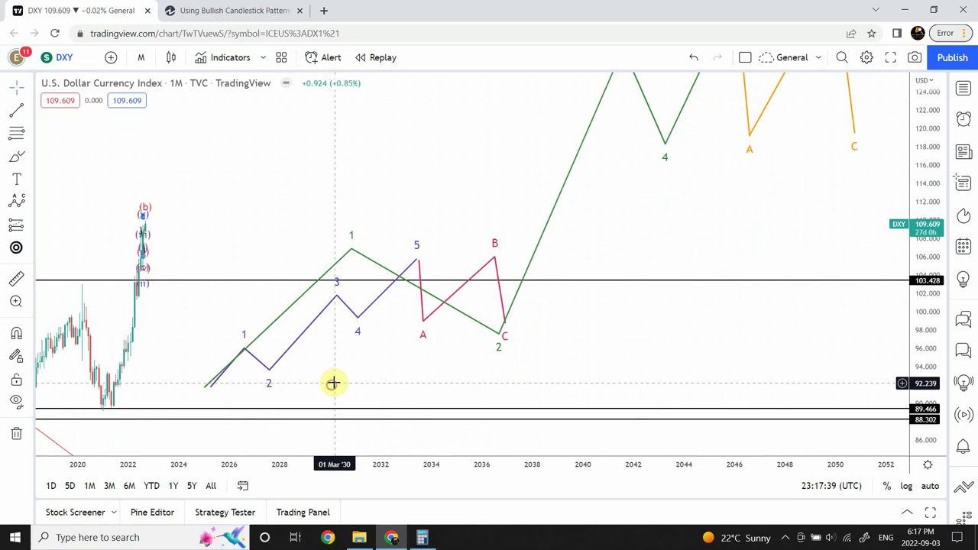
left_click_drag(332, 383, 339, 375)
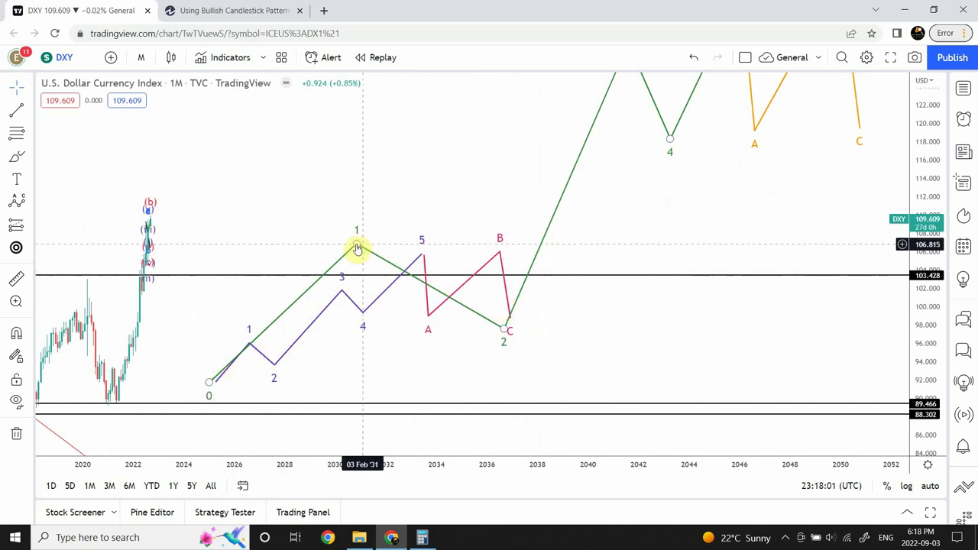
left_click(504, 330)
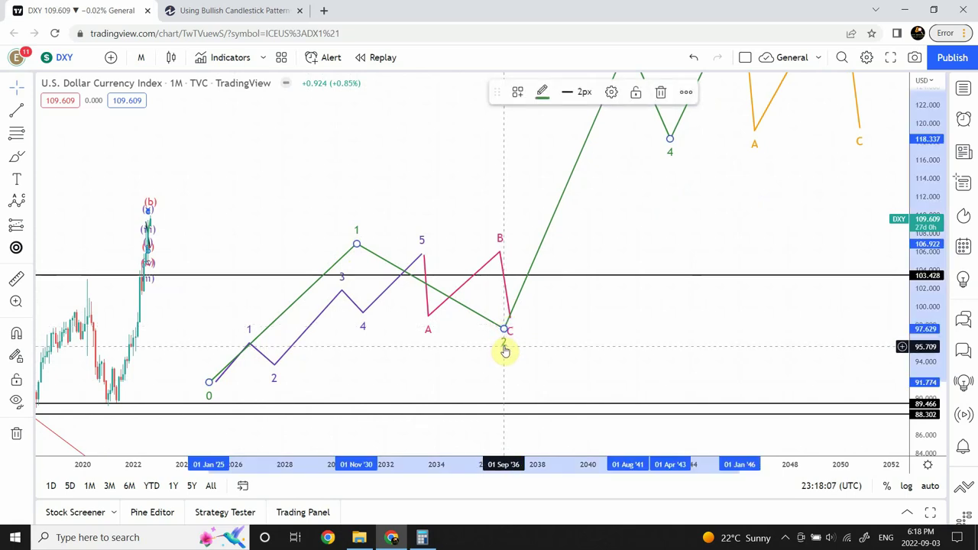
left_click(546, 341)
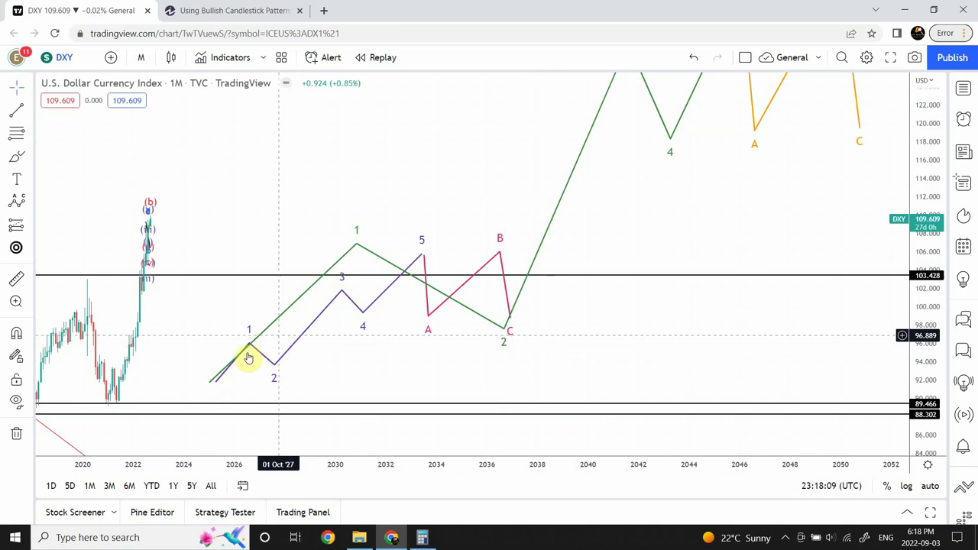
left_click_drag(522, 214, 464, 331)
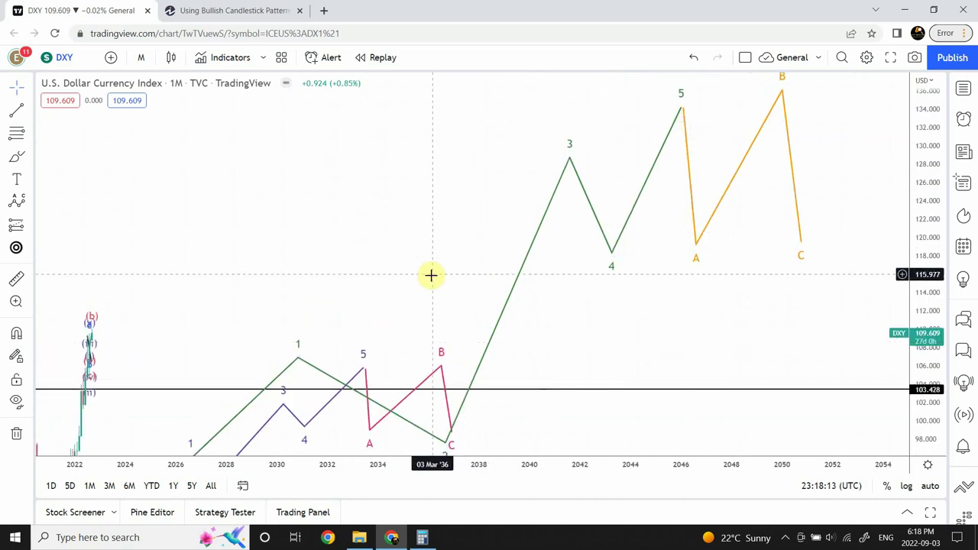
left_click_drag(430, 275, 483, 115)
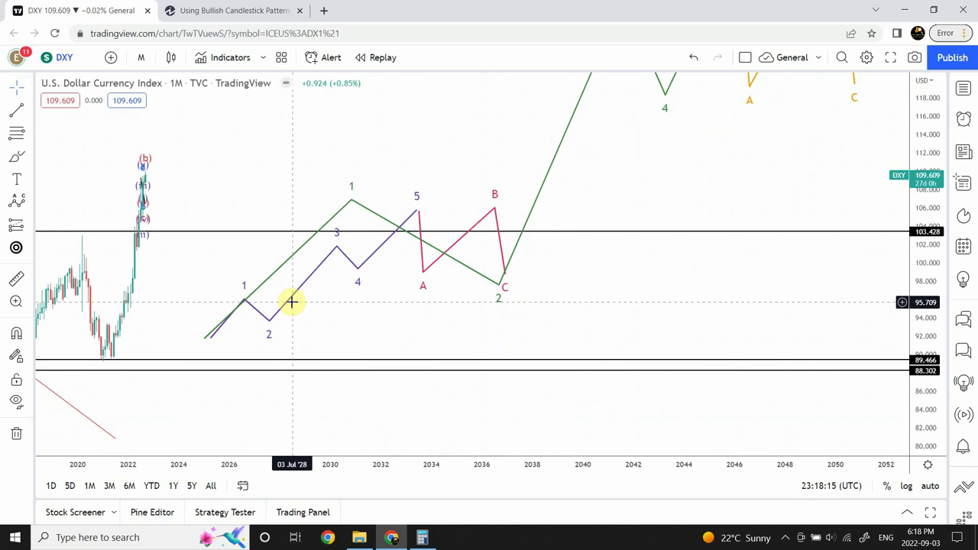
left_click(290, 303)
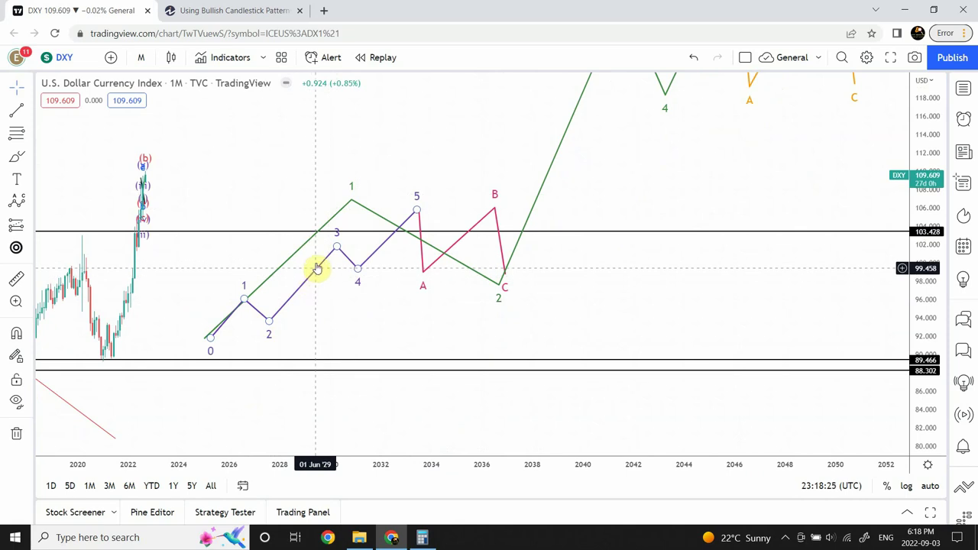
left_click(337, 216)
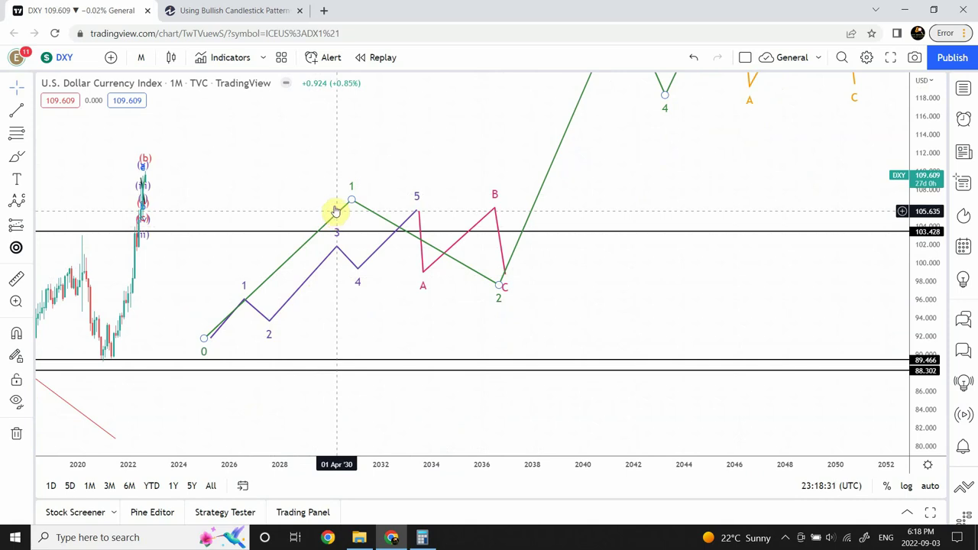
left_click(327, 178)
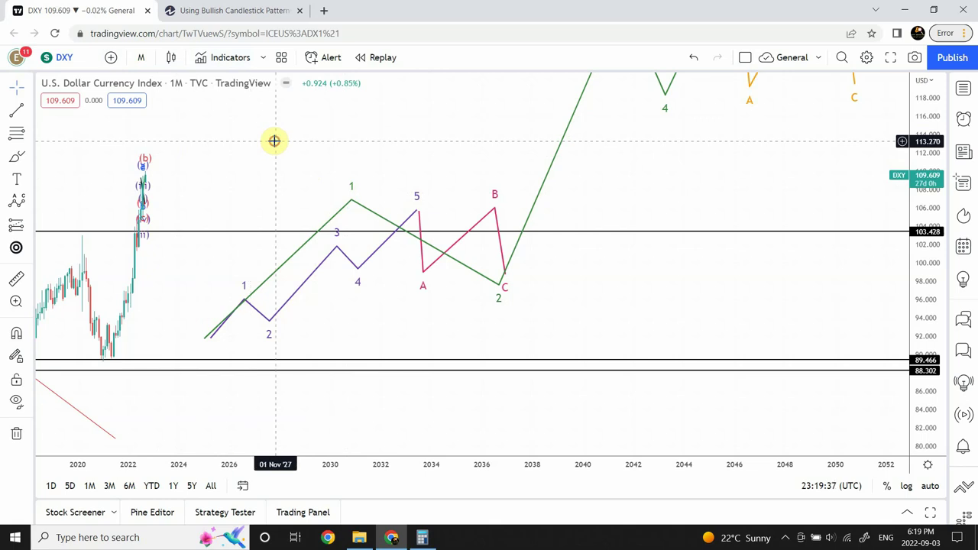
left_click_drag(274, 141, 262, 194)
left_click(337, 252)
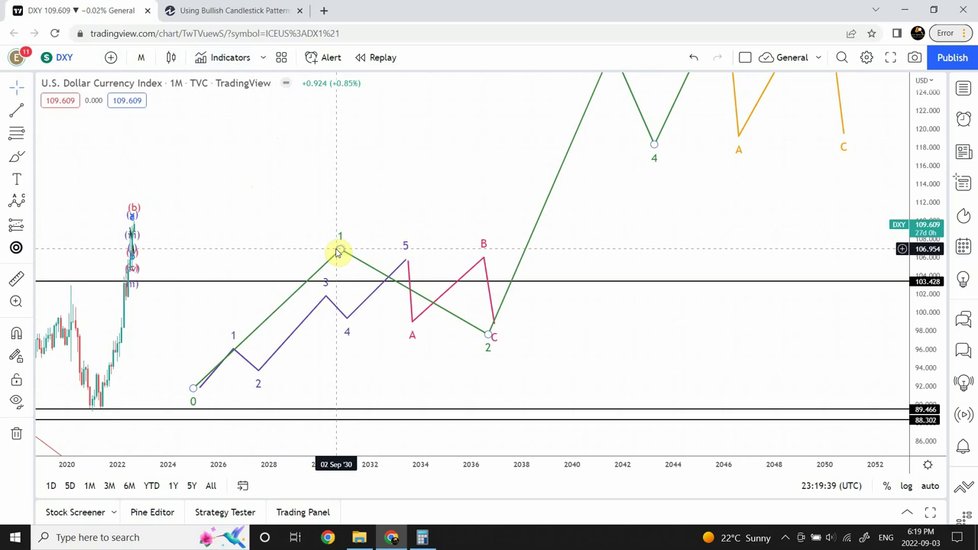
Step: Review the available wave degrees, from Supermillennium to Minuscule, in the purple impulse wave's style settings, keeping it at Minor
left_click(289, 342)
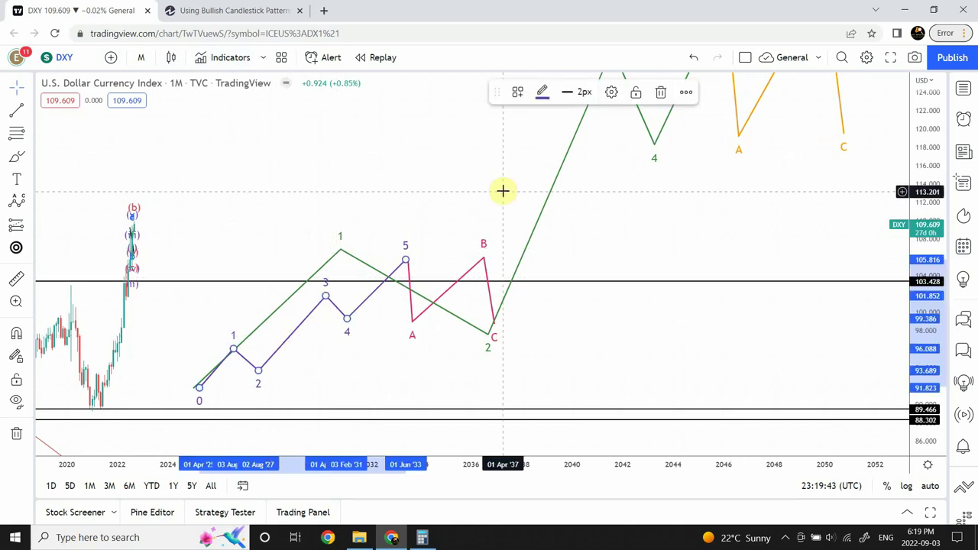
left_click(609, 92)
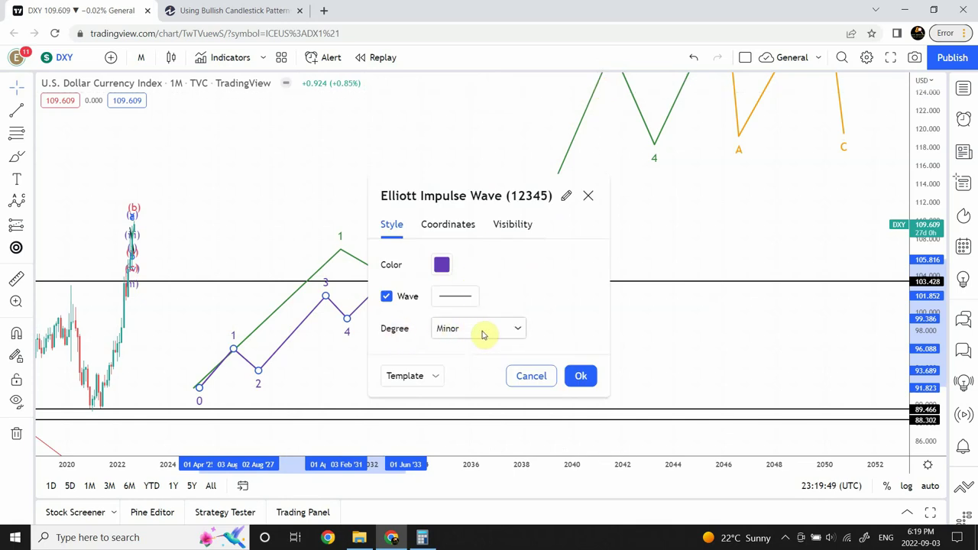
left_click(518, 332)
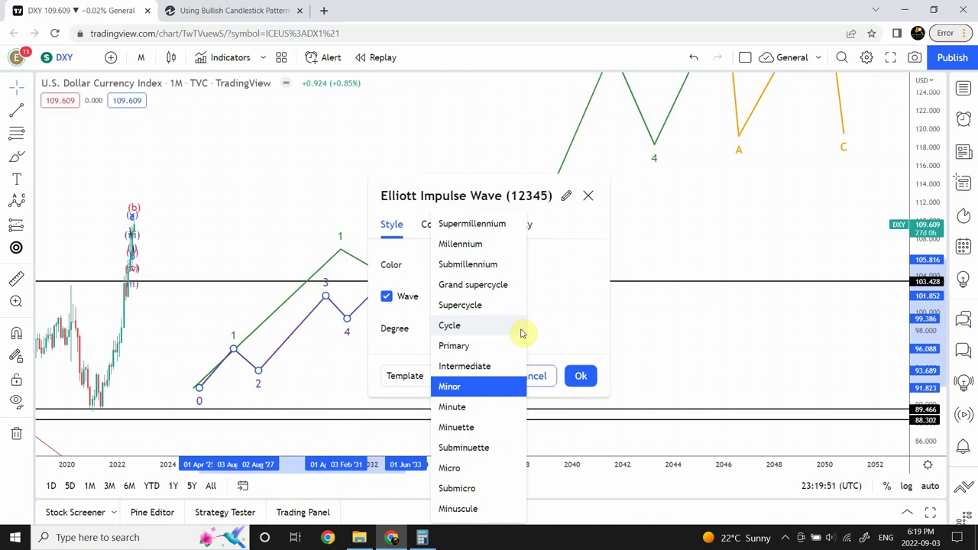
left_click_drag(476, 190, 485, 21)
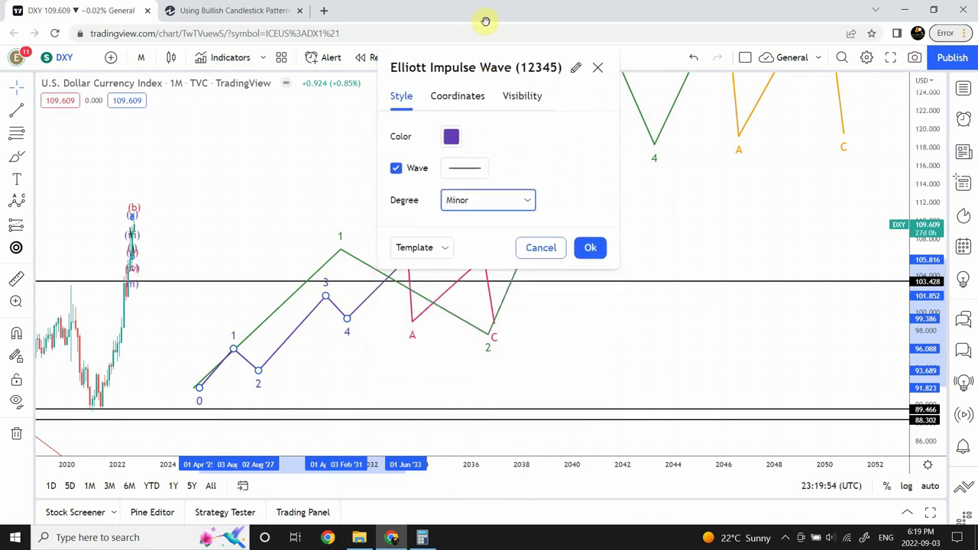
left_click(531, 201)
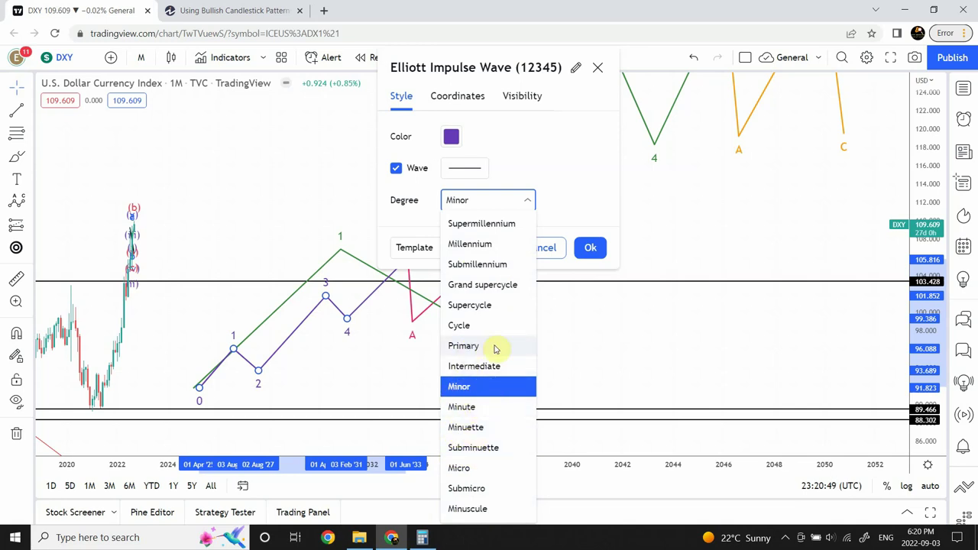
left_click(573, 146)
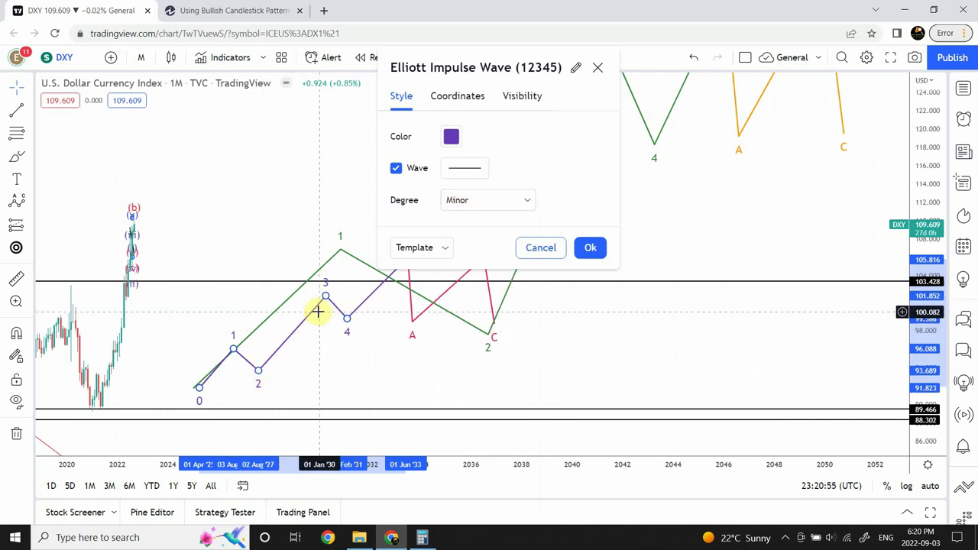
left_click(317, 266)
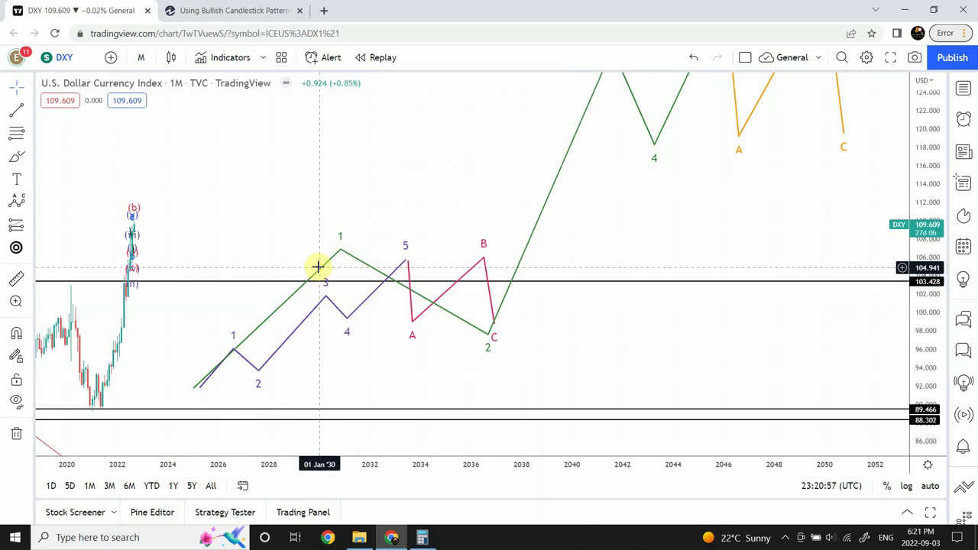
Step: Set the degree of the larger green impulse wave to Intermediate
left_click(321, 273)
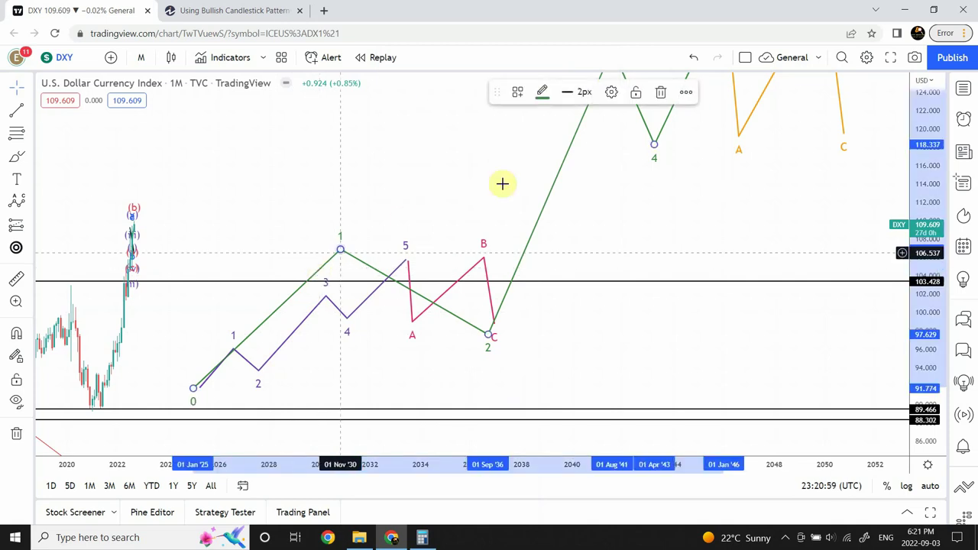
left_click(614, 92)
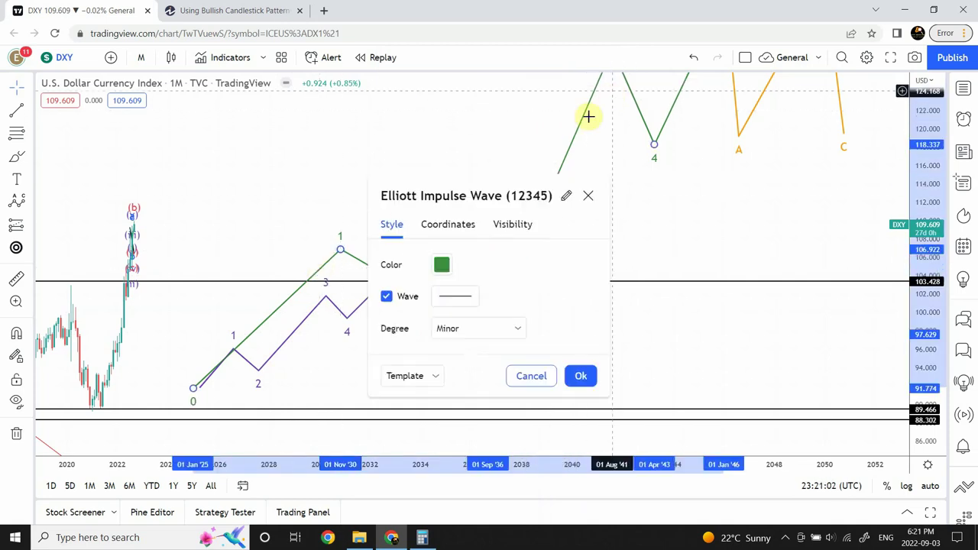
left_click(487, 330)
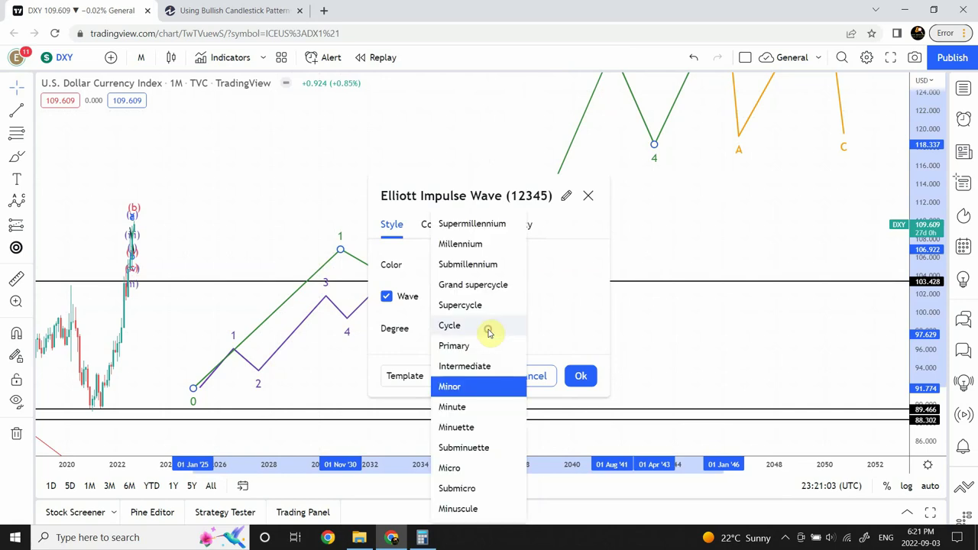
left_click(465, 365)
left_click(581, 377)
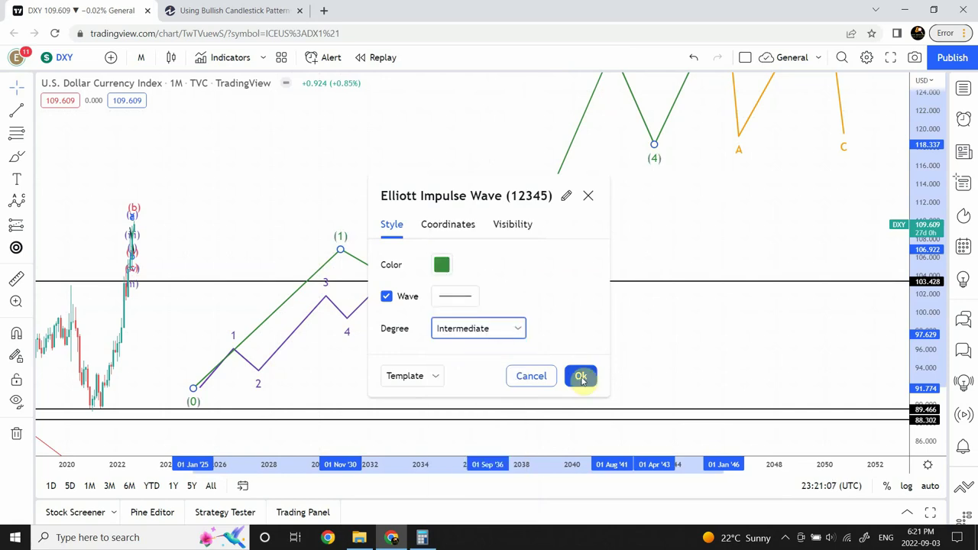
Step: Check the degree of the smaller pink ABC correction wave in its style settings, keeping it at Minor
left_click(413, 321)
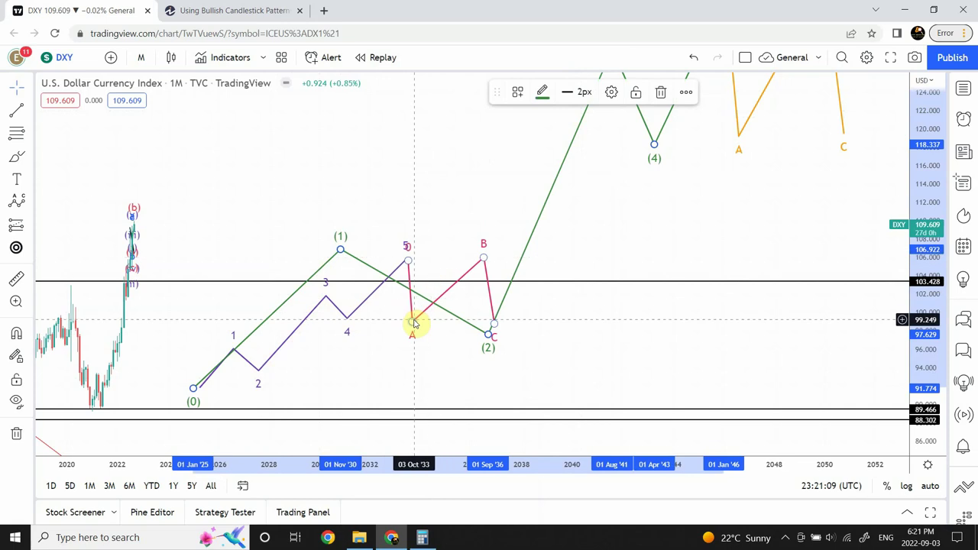
left_click(612, 93)
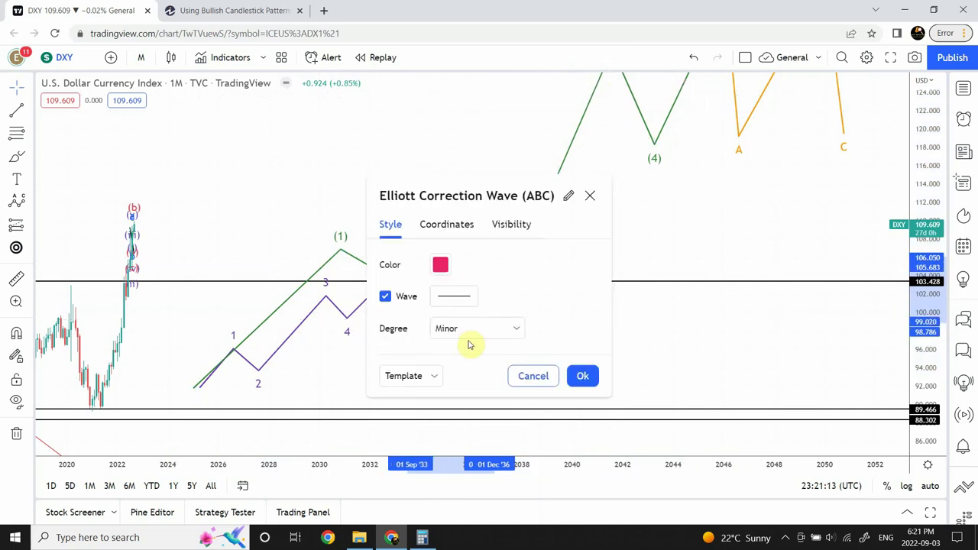
left_click(581, 378)
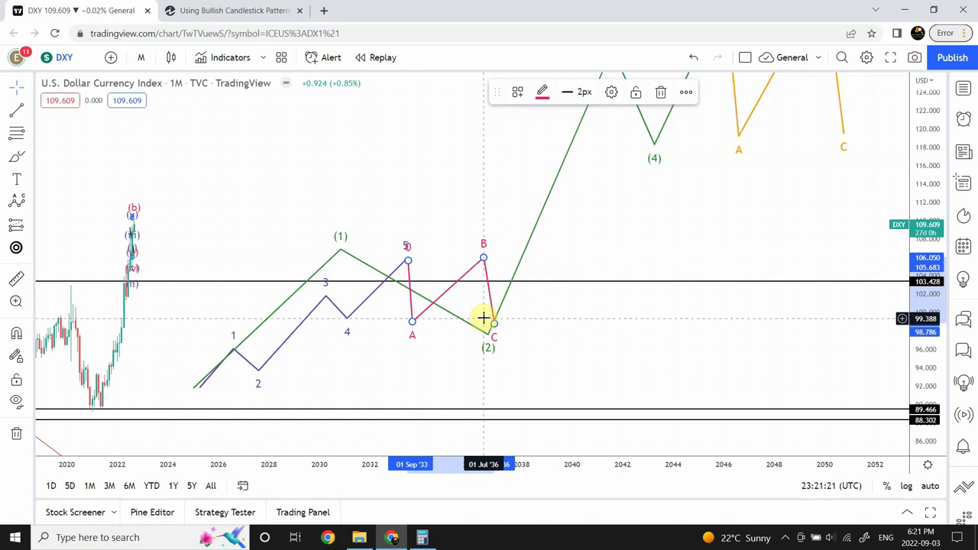
left_click(236, 356)
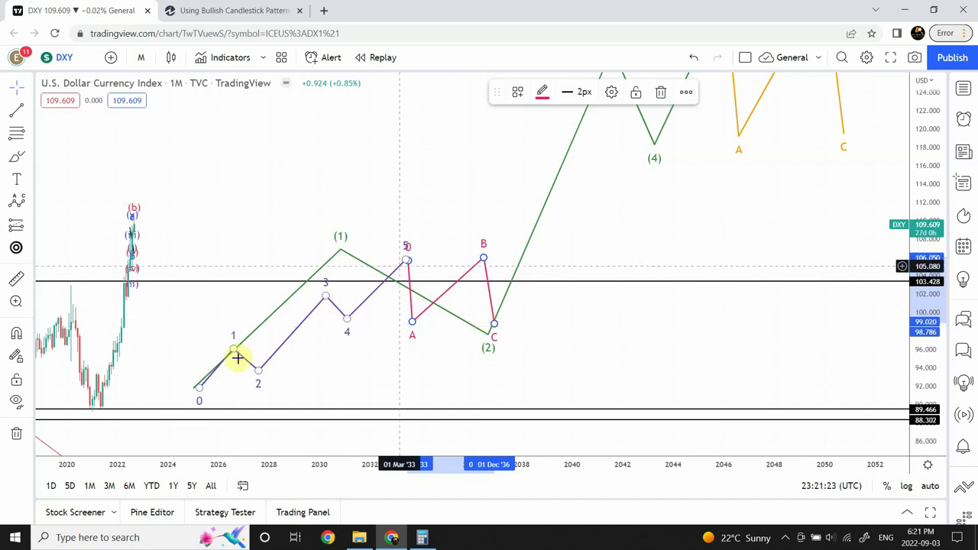
Step: Recolor the smaller pink ABC correction wave blue
left_click(407, 262)
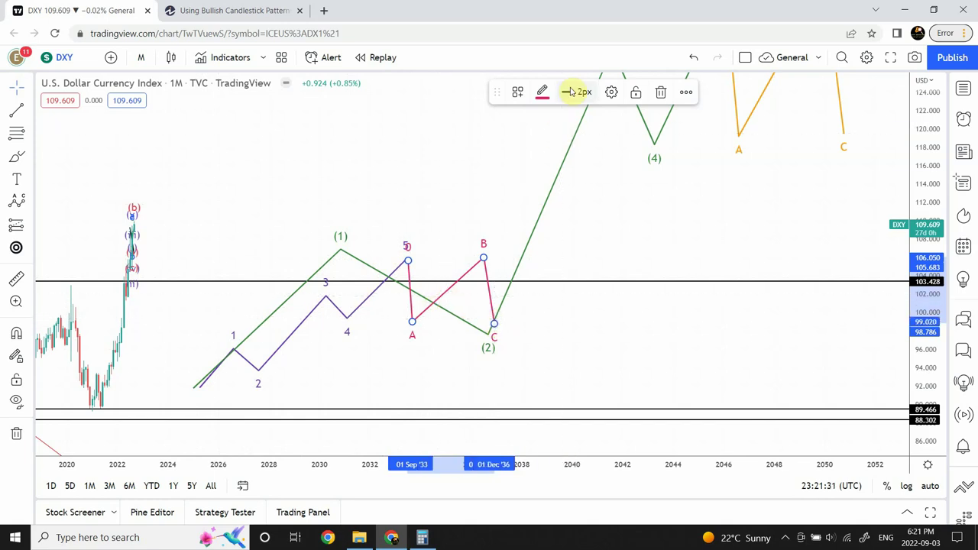
left_click(543, 95)
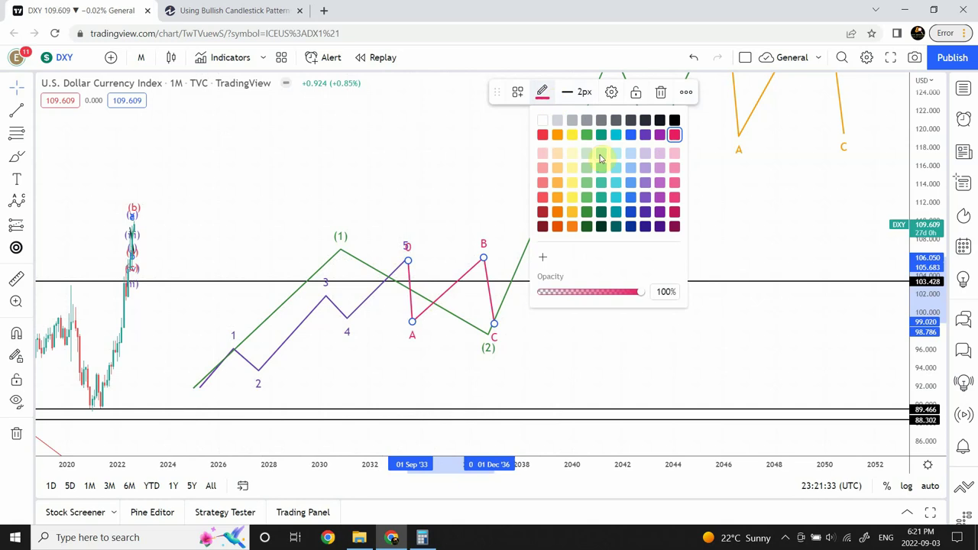
left_click(631, 136)
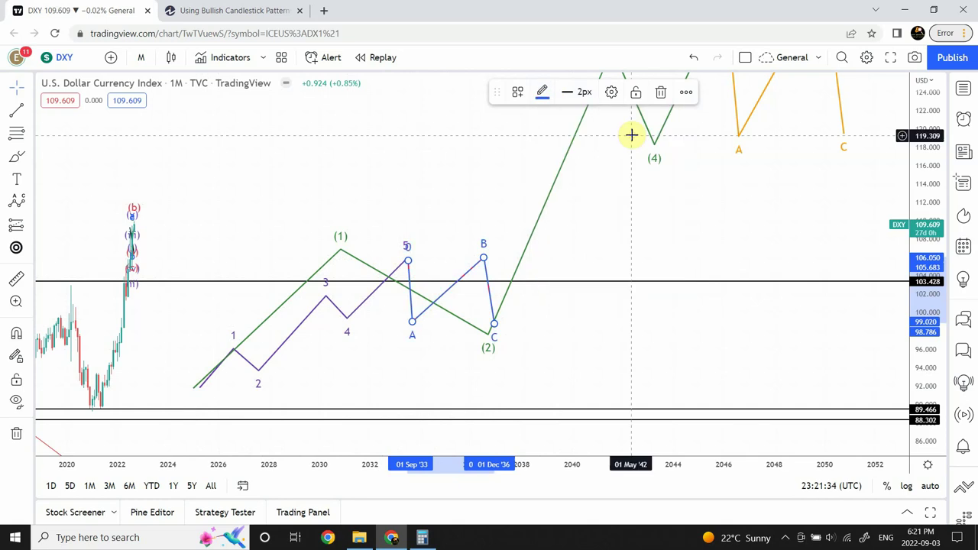
left_click(553, 367)
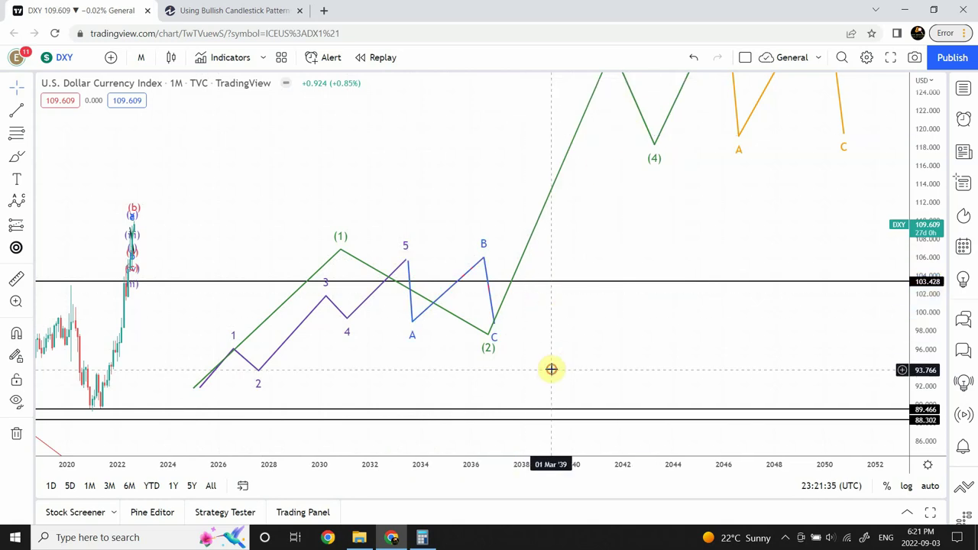
Step: Recolor the smaller purple impulse wave dark blue and deselect it
left_click(365, 304)
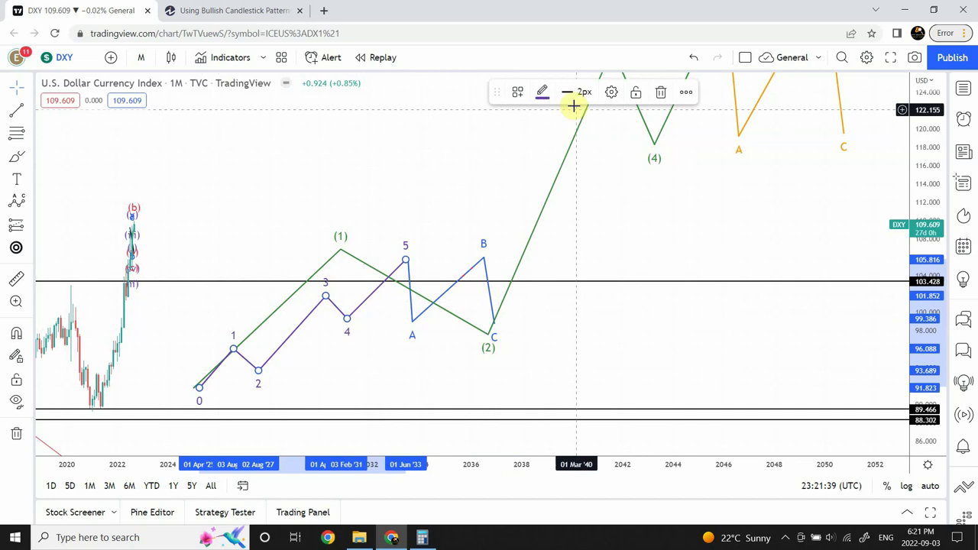
left_click(542, 95)
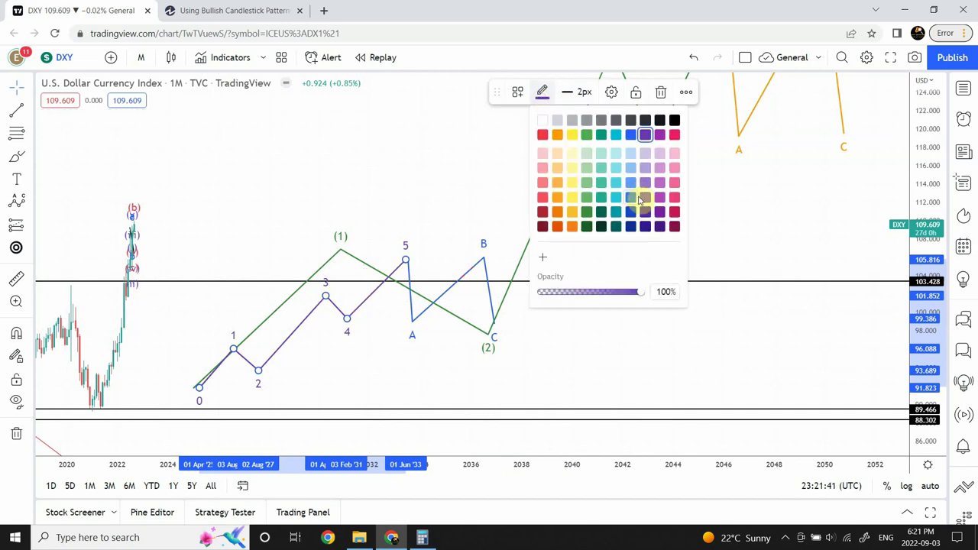
left_click(631, 216)
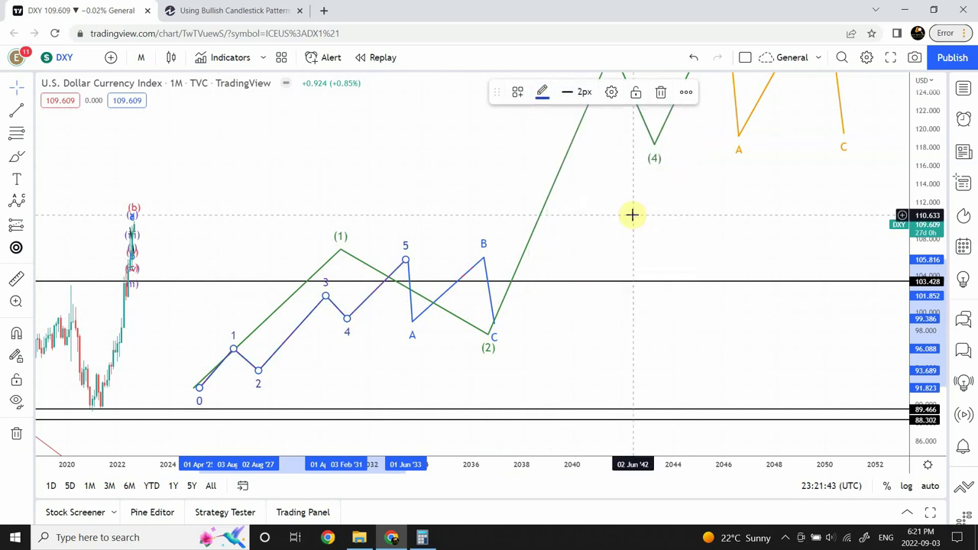
left_click(622, 338)
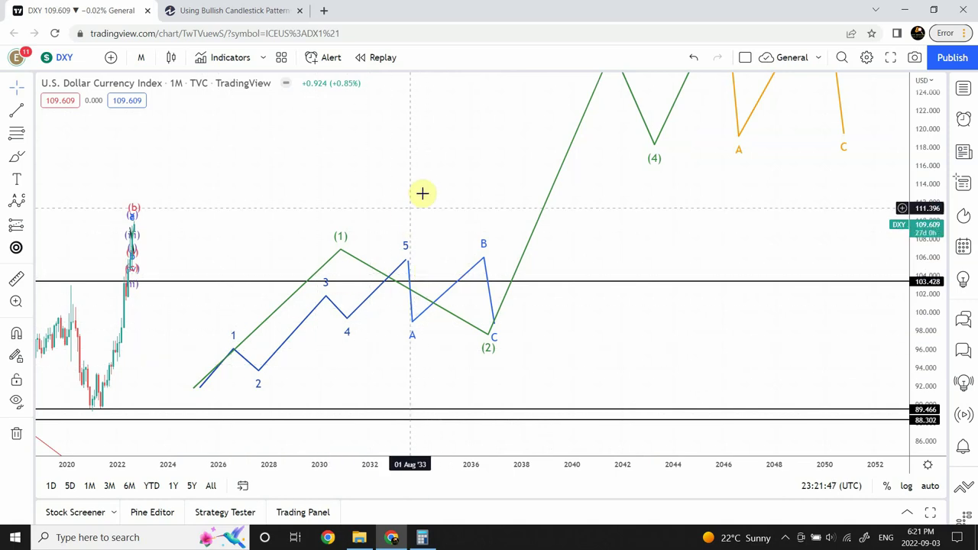
left_click(200, 389)
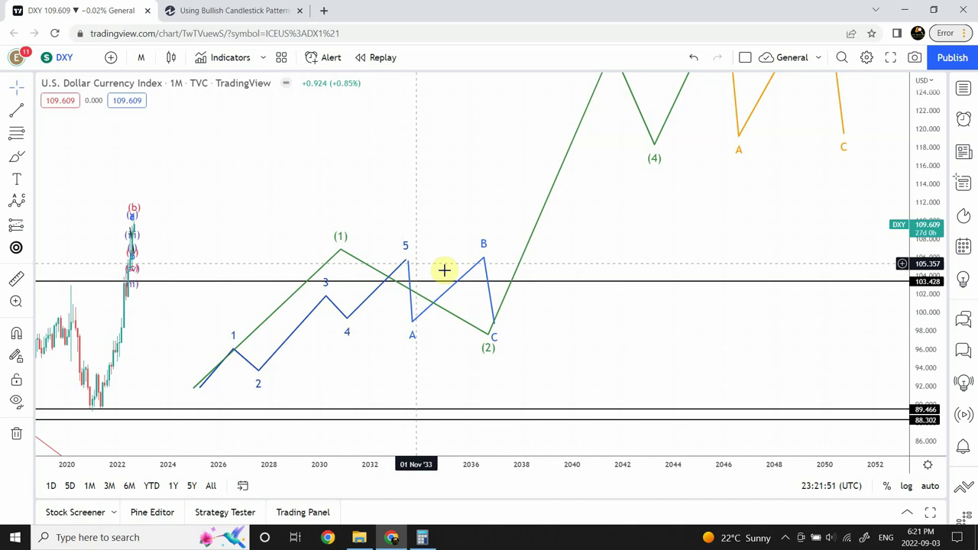
left_click(268, 313)
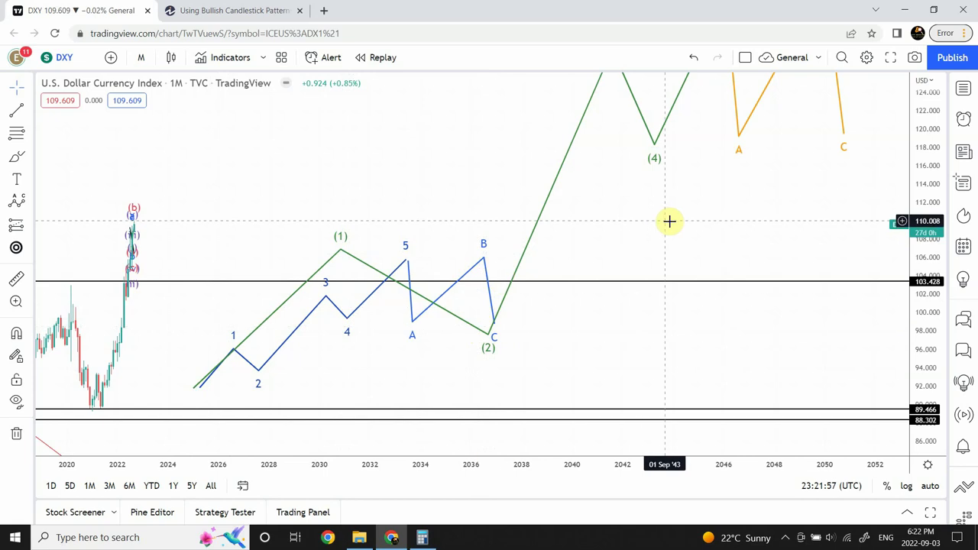
Step: Set the degree of the larger orange ABC correction wave to Intermediate
left_click_drag(670, 220, 585, 300)
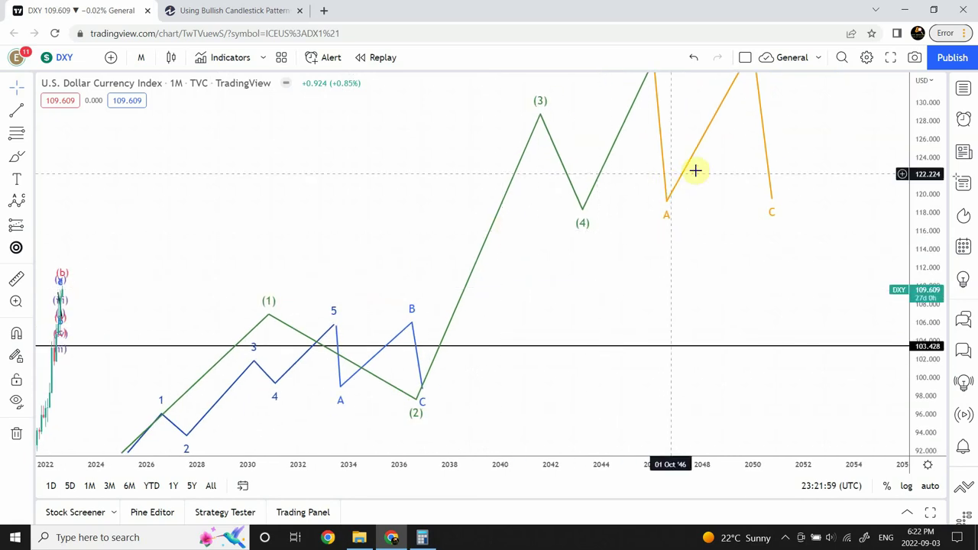
left_click(665, 178)
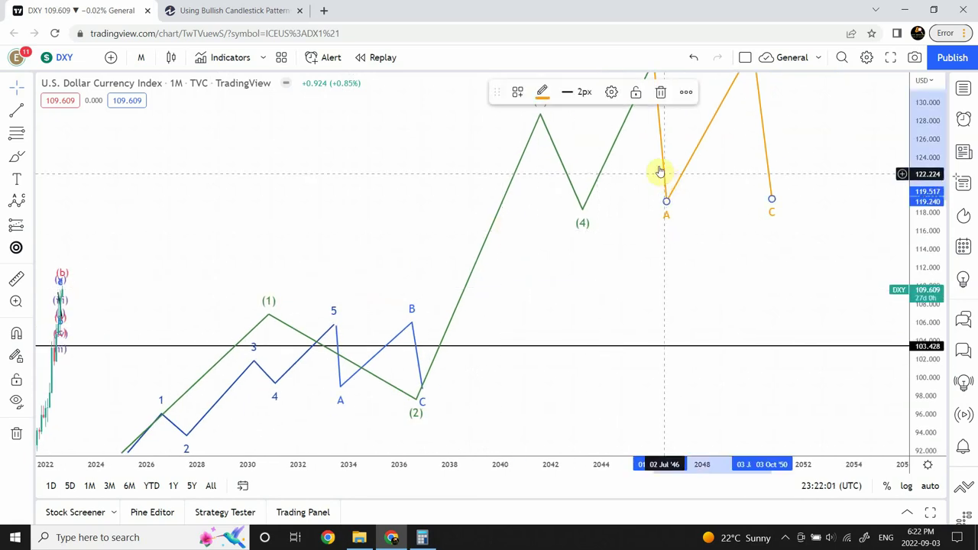
left_click(611, 92)
left_click(493, 329)
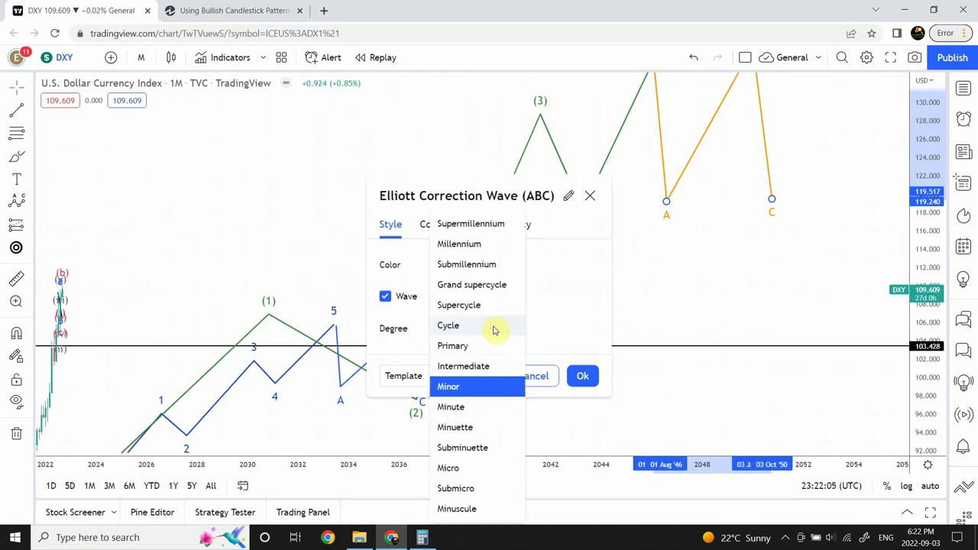
left_click(469, 366)
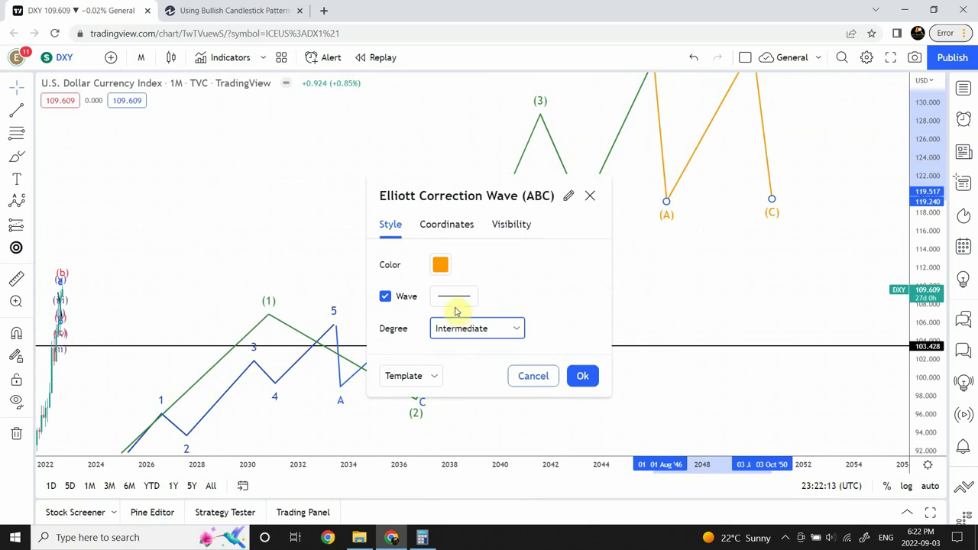
Step: Recolor the larger orange ABC correction wave green and apply its style settings
left_click(440, 265)
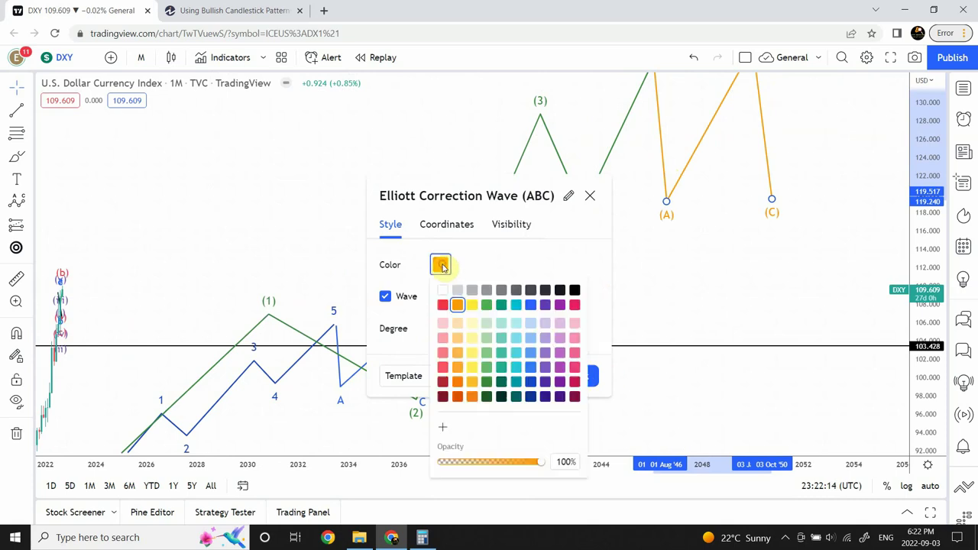
left_click(491, 307)
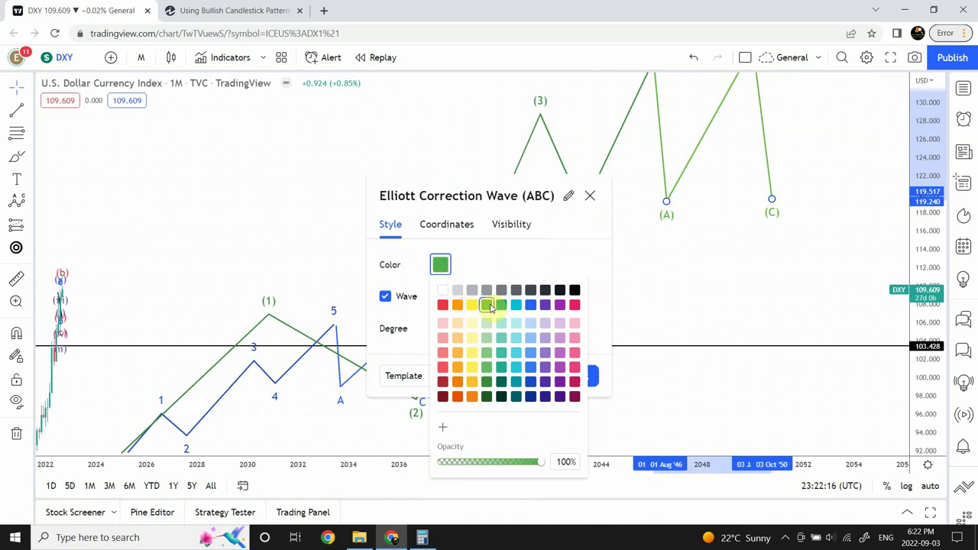
left_click(598, 274)
left_click(583, 376)
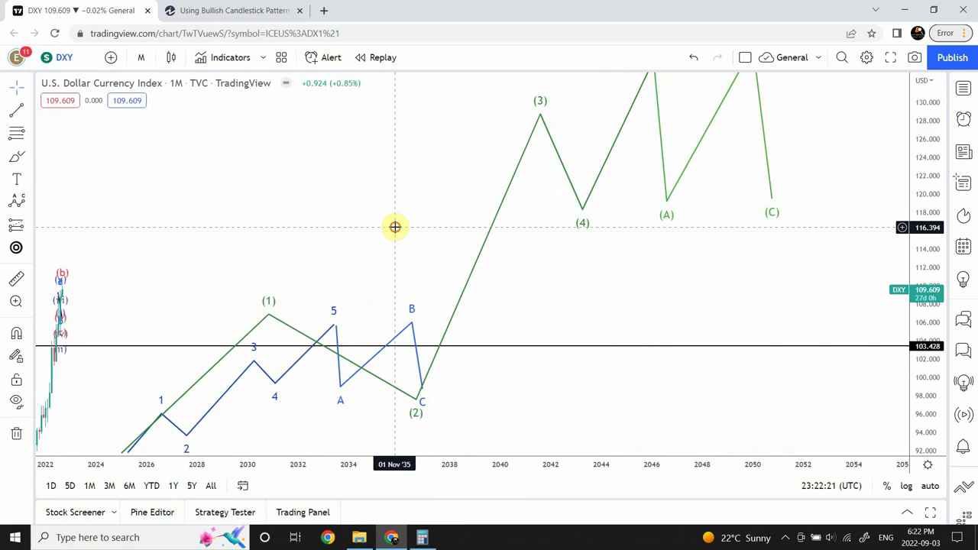
Step: Examine the monthly price history between 2002 and 2022, including the early 2017 high, after reviewing the example waves
mouse_move(408, 203)
left_mouse_down()
mouse_move(433, 156)
mouse_move(418, 209)
left_mouse_up()
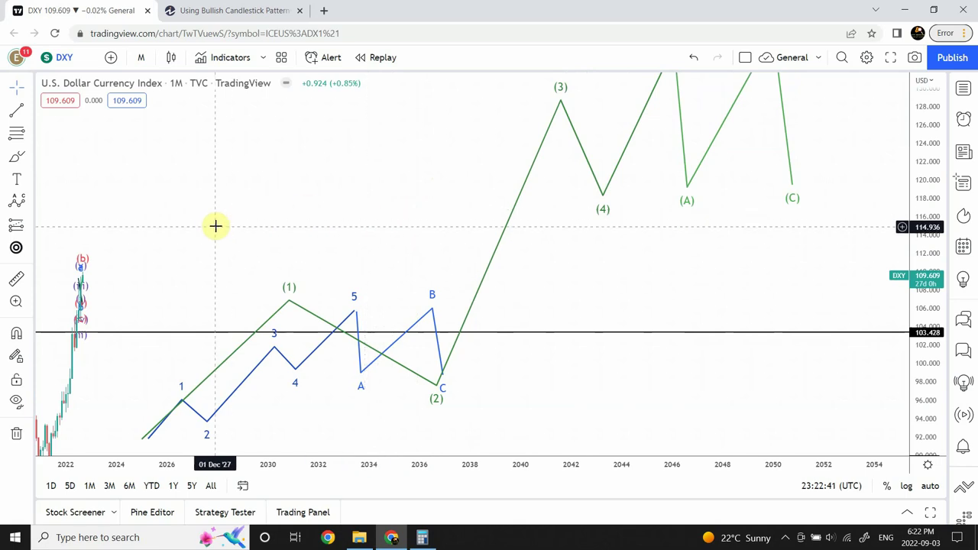
left_click_drag(215, 226, 539, 160)
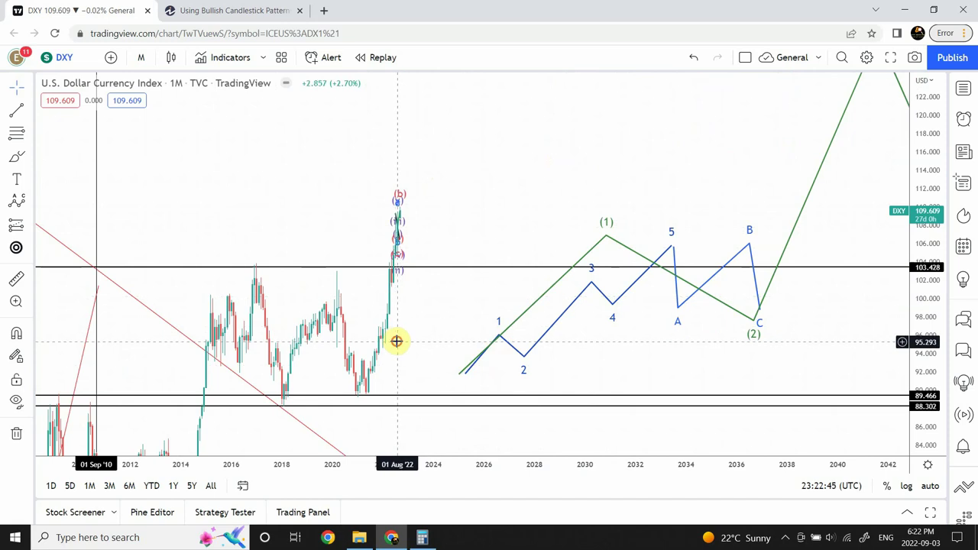
left_click_drag(437, 241, 578, 135)
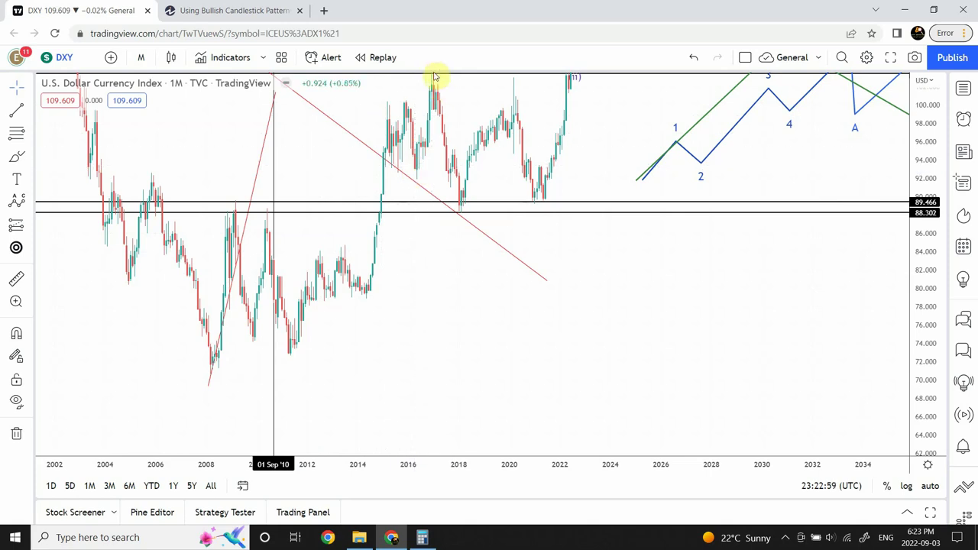
left_click_drag(430, 83, 421, 115)
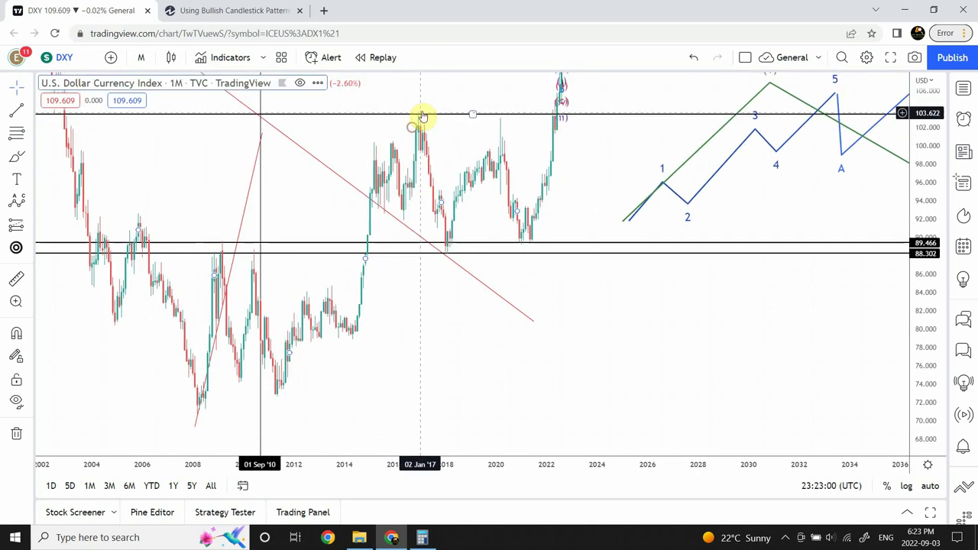